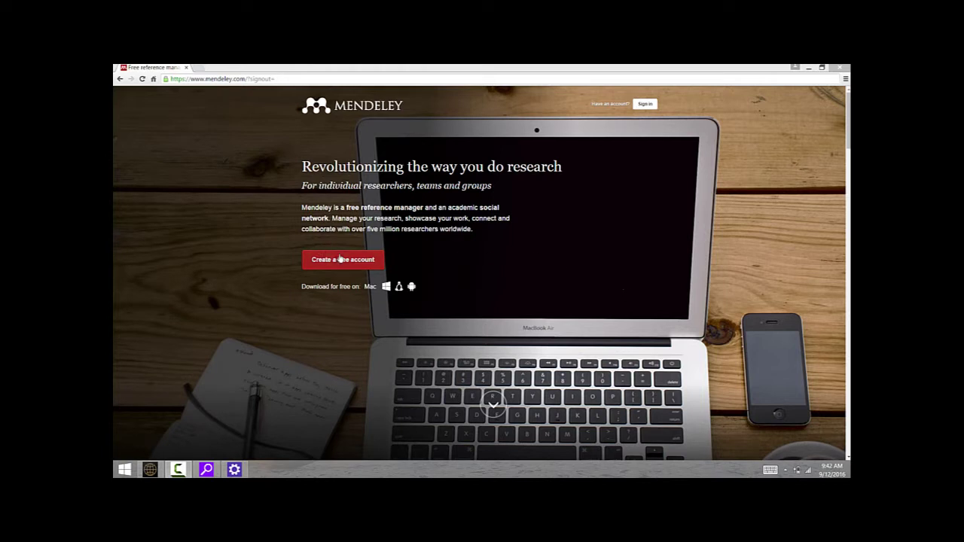
- Sign in to the Mendeley website with the account e-mail address and password to reach the Feed
{"action": "left_click", "coordinate": [341, 262]}
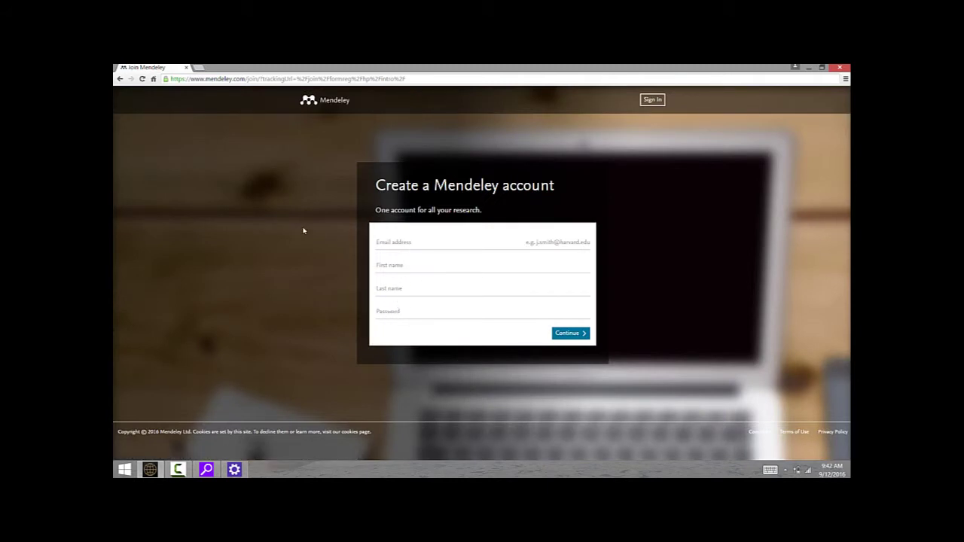
{"action": "left_click", "coordinate": [119, 78]}
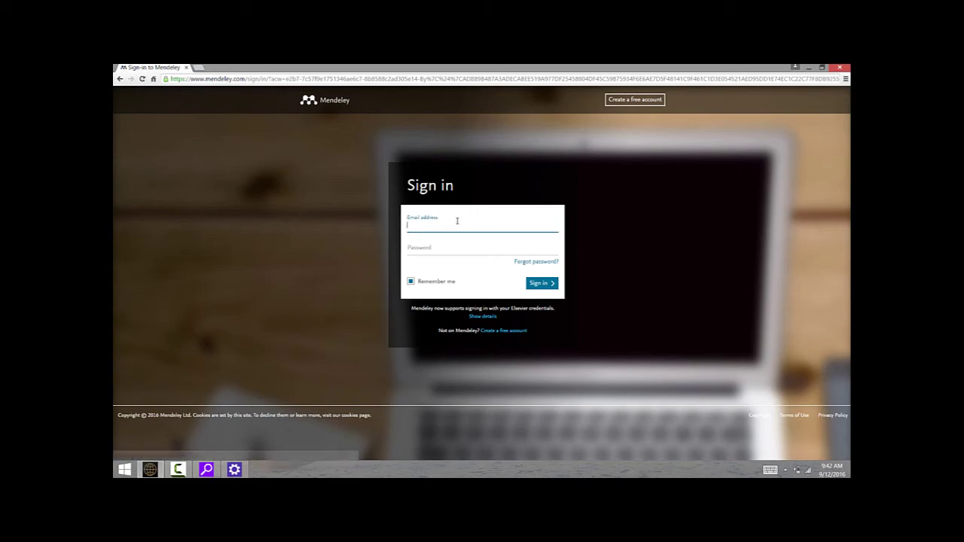
{"action": "left_click", "coordinate": [456, 221]}
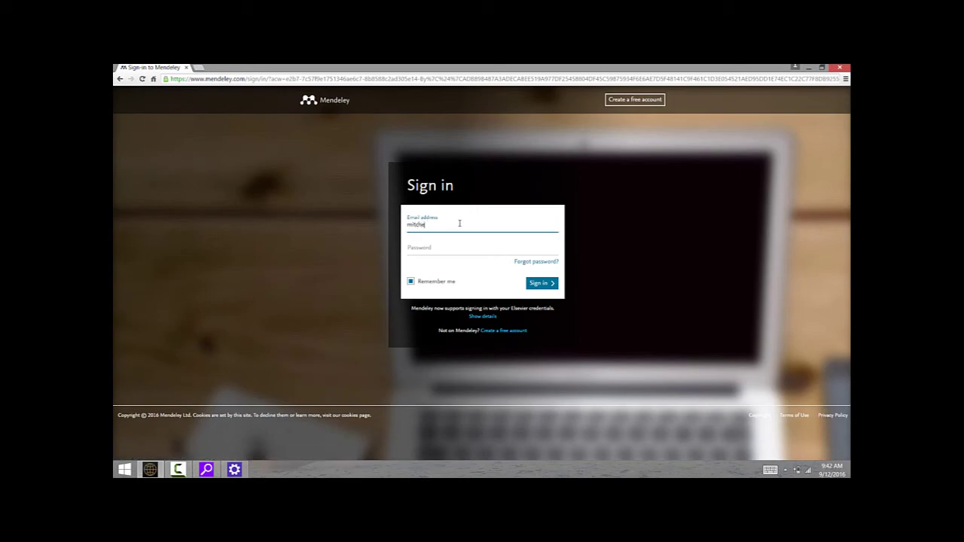
{"action": "key", "text": "Tab"}
{"action": "type", "text": "••••••"}
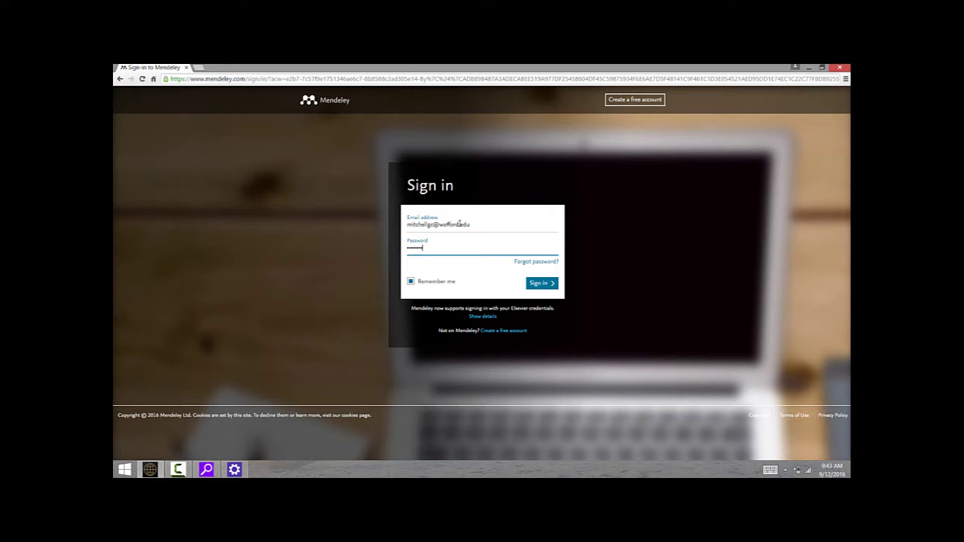
{"action": "key", "text": "Return"}
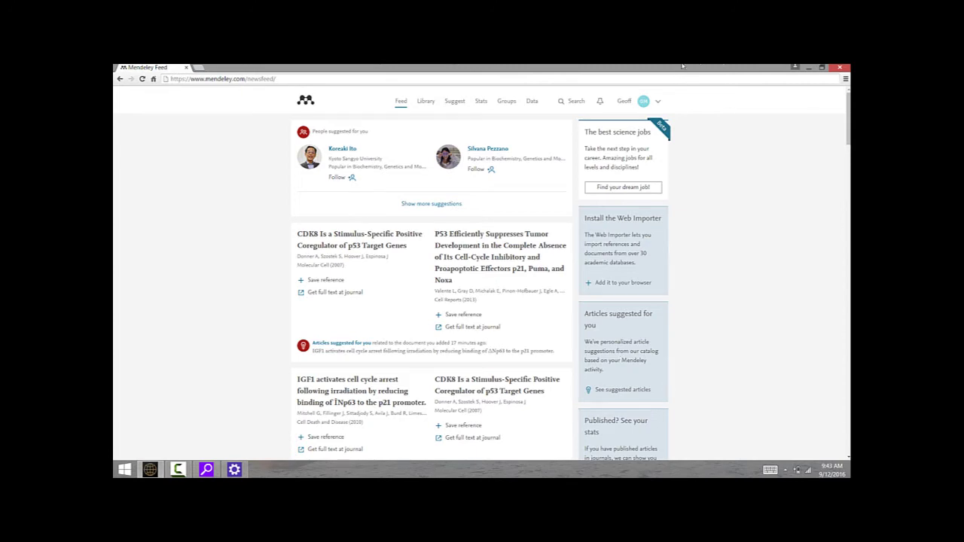
- Download the Windows Mendeley Desktop installer from the account menu's Download Mendeley page
{"action": "left_click", "coordinate": [658, 106]}
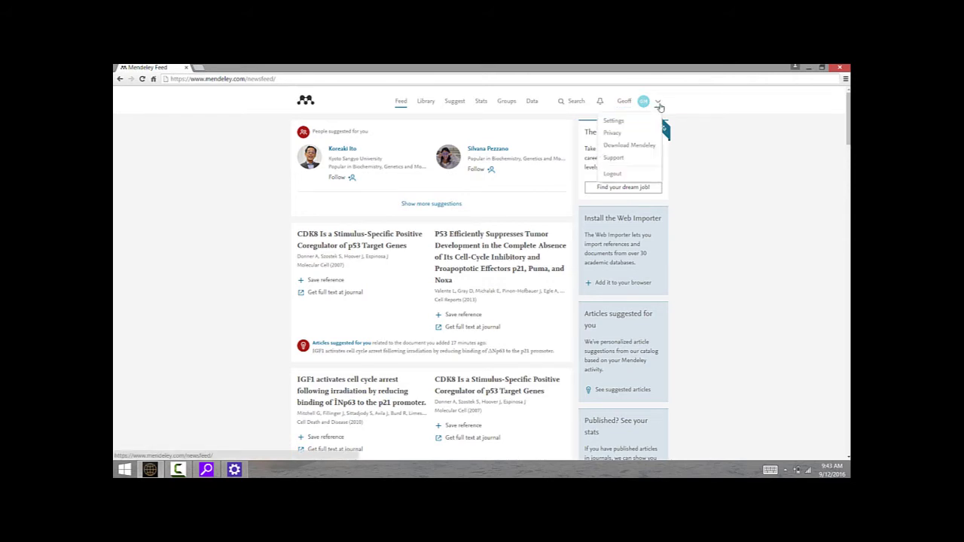
{"action": "left_click", "coordinate": [643, 147]}
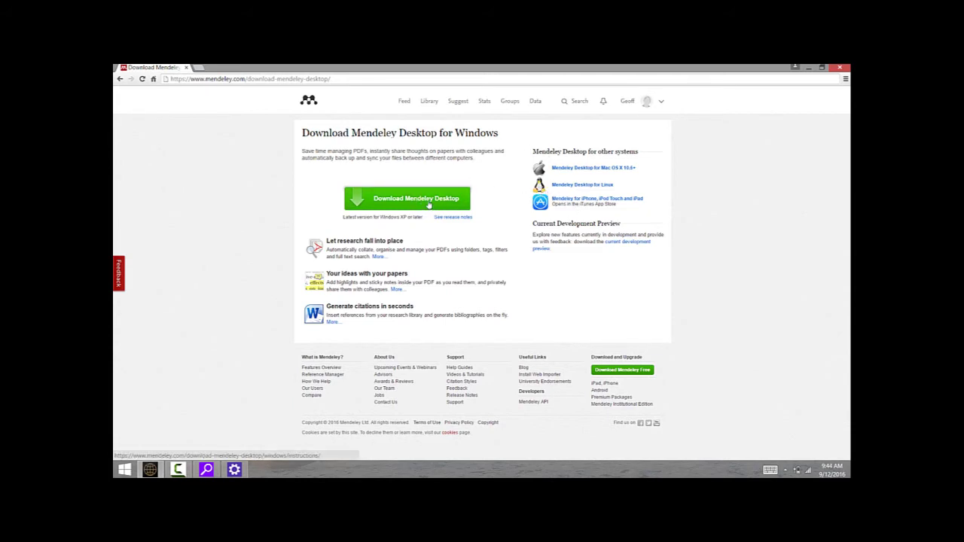
{"action": "left_click", "coordinate": [428, 201]}
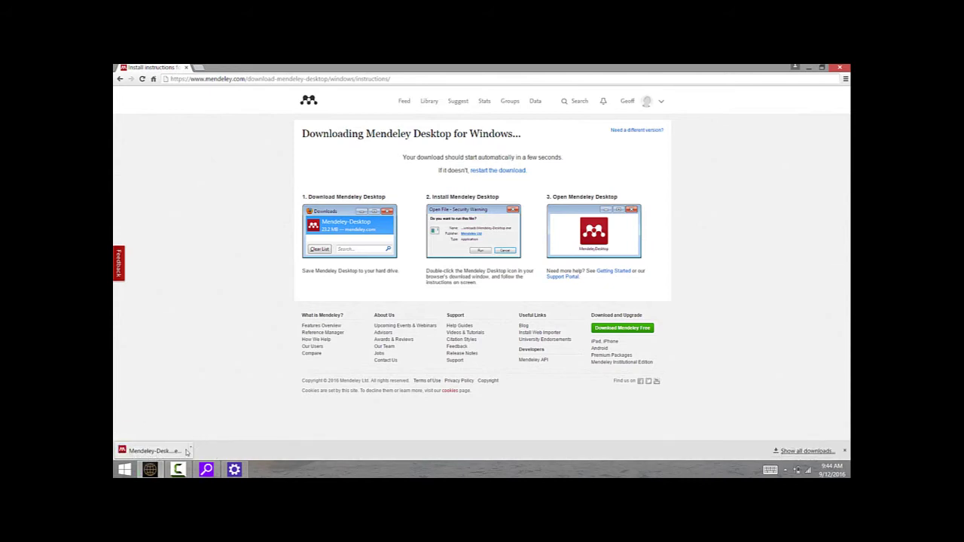
- Install Mendeley Desktop with the default location and Start Menu folder, launching it on finish
{"action": "left_click", "coordinate": [150, 450]}
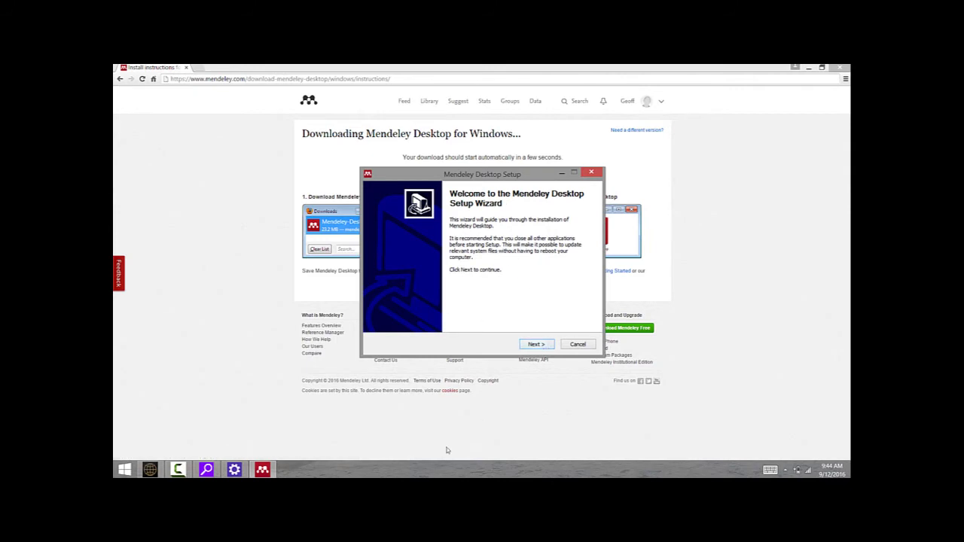
{"action": "left_click", "coordinate": [536, 344]}
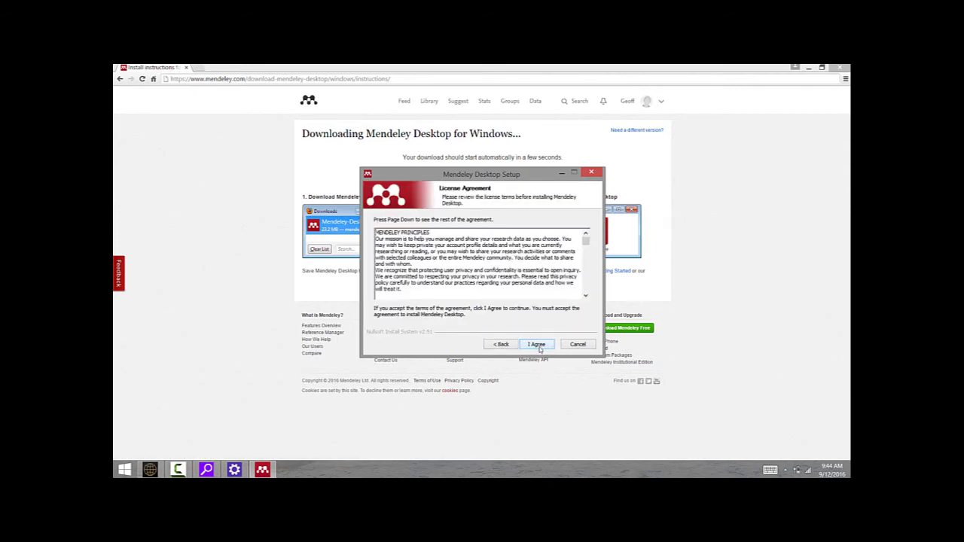
{"action": "left_click", "coordinate": [536, 344]}
{"action": "left_click", "coordinate": [536, 344]}
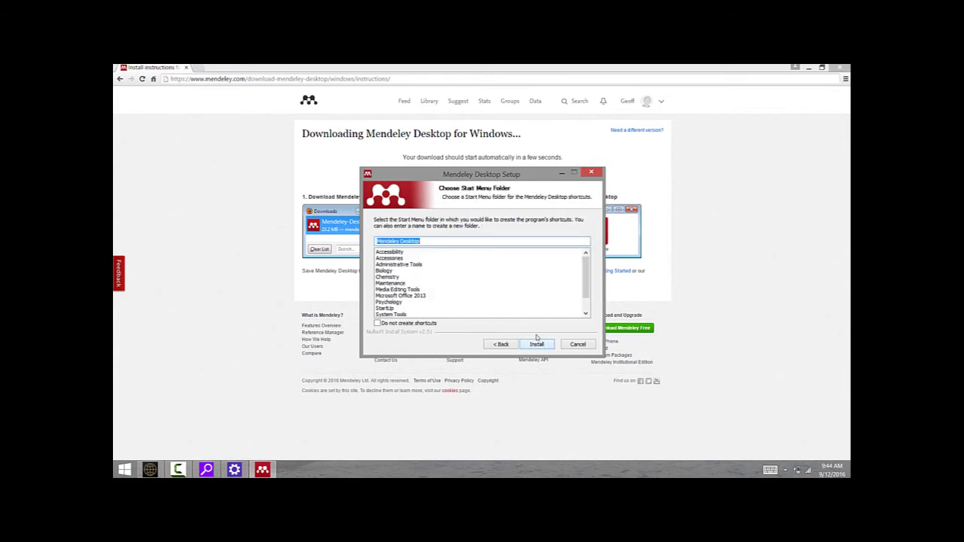
{"action": "left_click", "coordinate": [537, 344]}
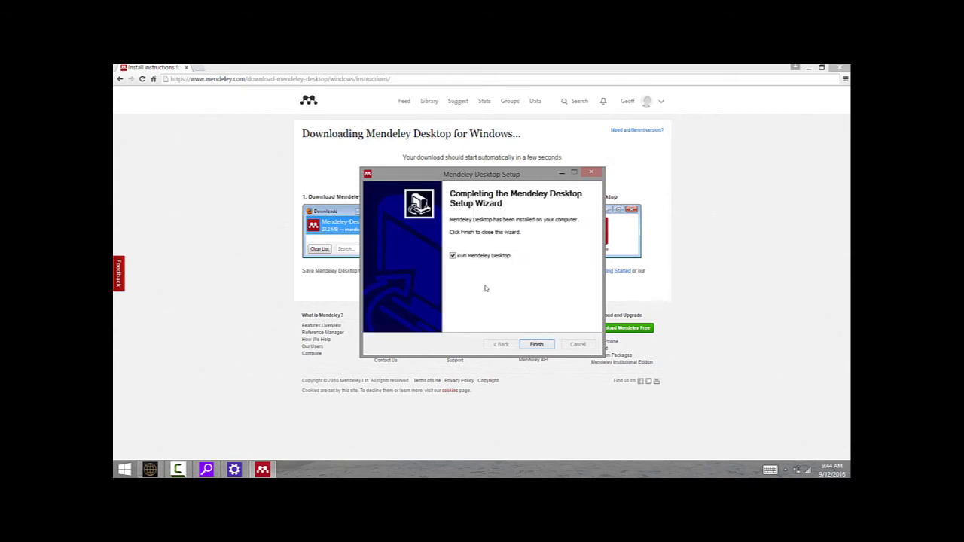
{"action": "left_click", "coordinate": [534, 344]}
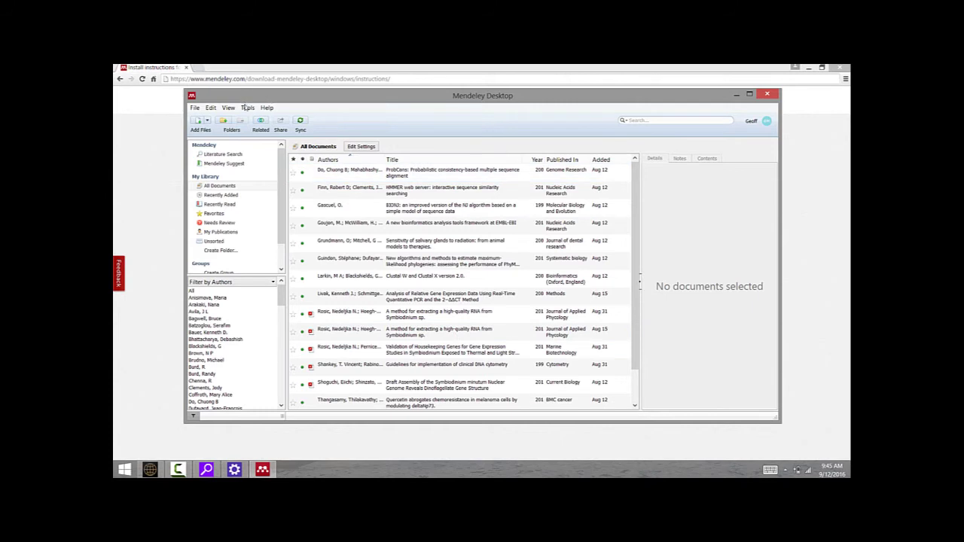
- Install the MS Word plugin from the Tools menu and acknowledge the Plugin Installed confirmation
{"action": "left_click", "coordinate": [247, 108]}
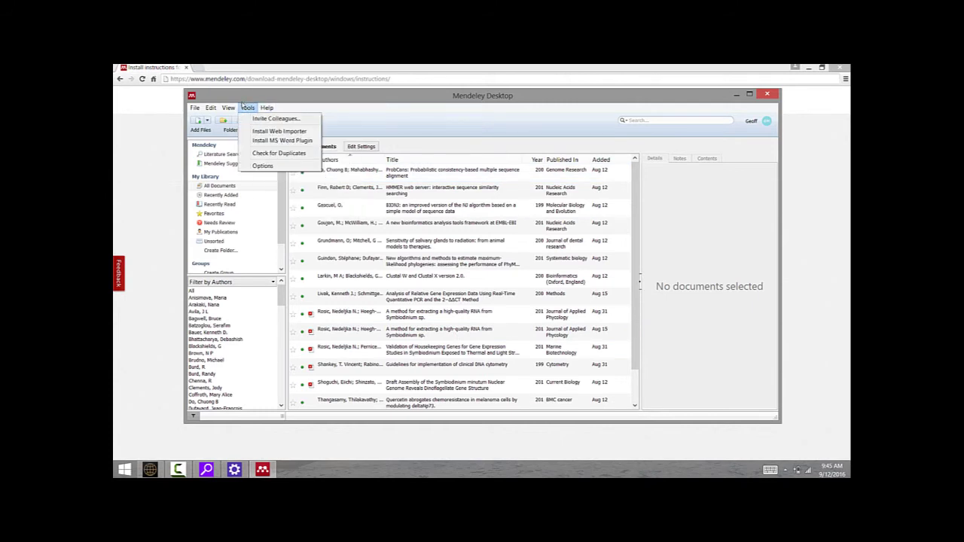
{"action": "left_click", "coordinate": [280, 141]}
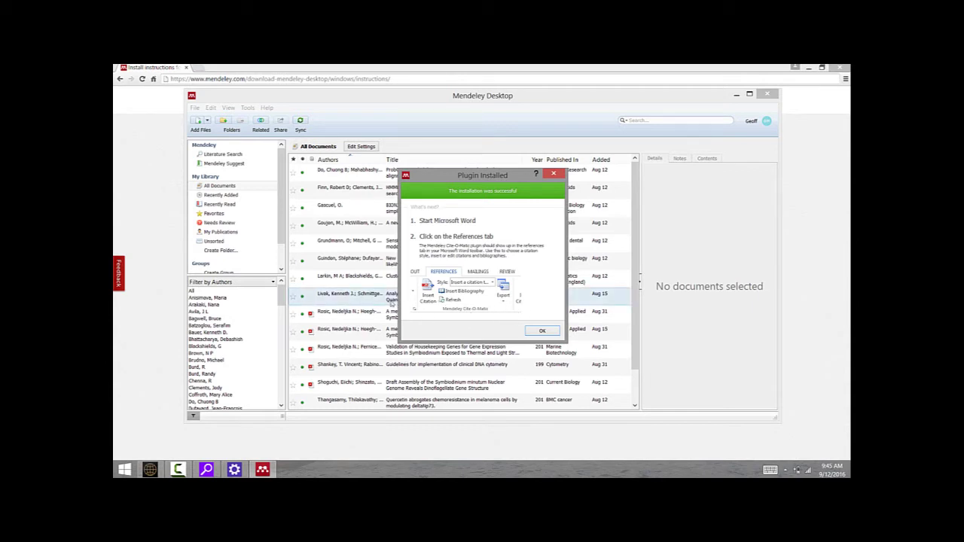
{"action": "left_click", "coordinate": [552, 334]}
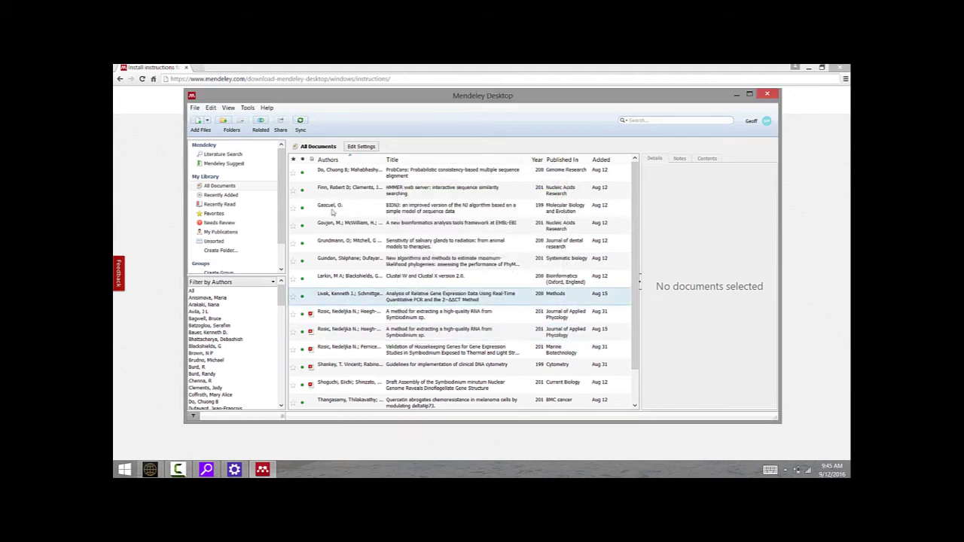
- Add the Mendeley Importer extension to Chrome via Tools > Install Web Importer
{"action": "left_click", "coordinate": [248, 108]}
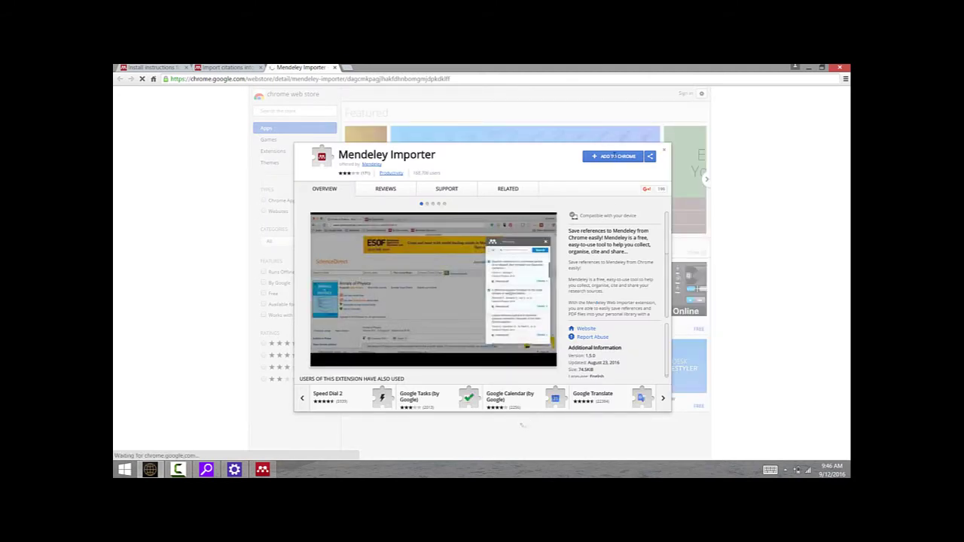
{"action": "left_click", "coordinate": [616, 158]}
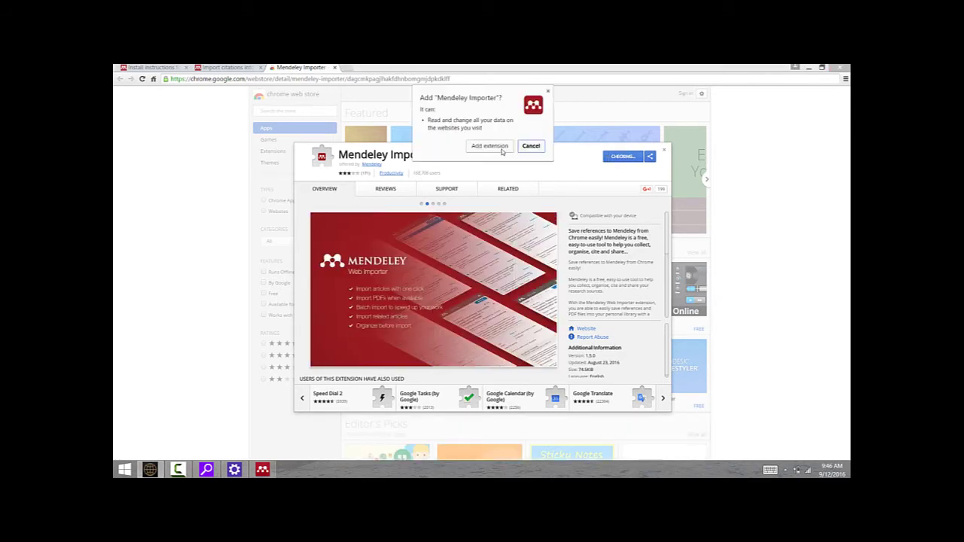
{"action": "left_click", "coordinate": [490, 146]}
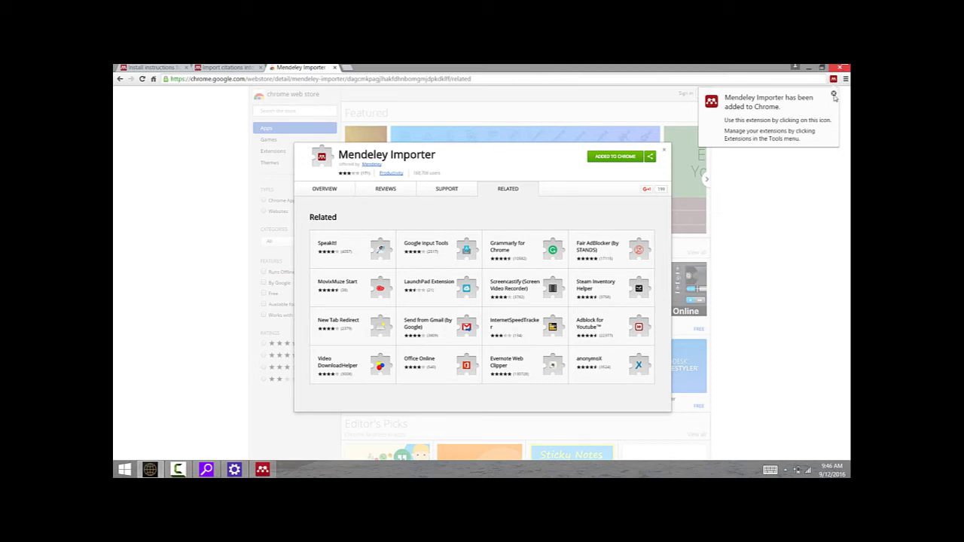
{"action": "left_click", "coordinate": [833, 94]}
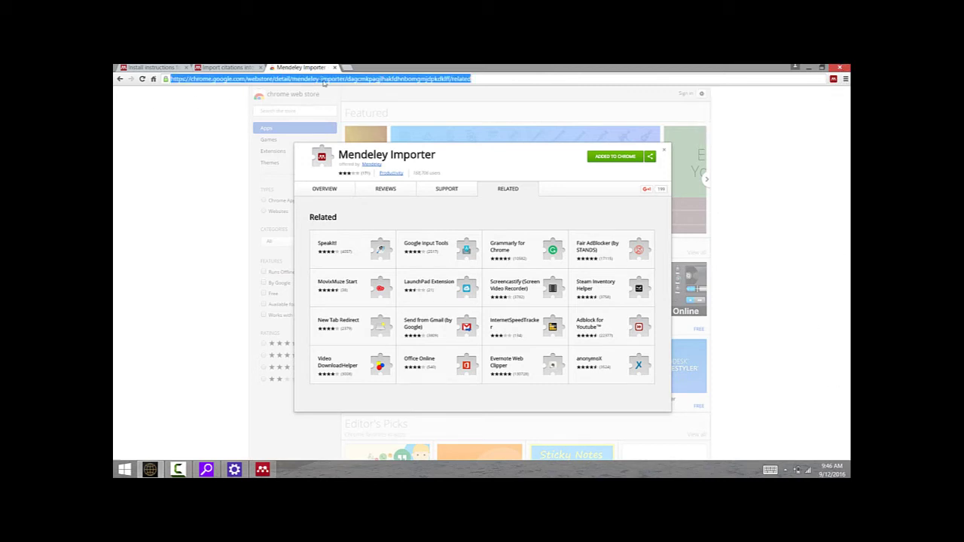
- Go to pubmed.com, search for author 'mitchell gc', and scroll through the 20 results
{"action": "left_click", "coordinate": [664, 153]}
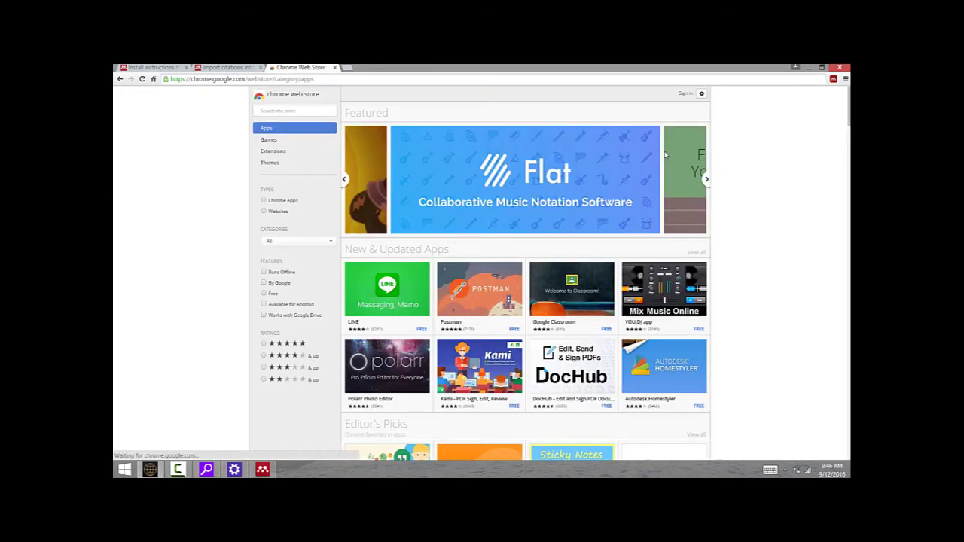
{"action": "left_click", "coordinate": [372, 78]}
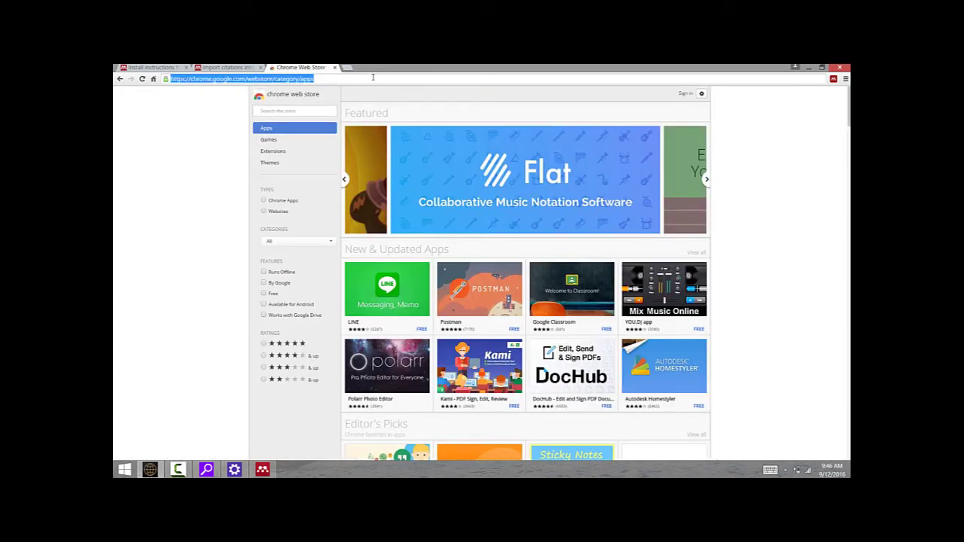
{"action": "type", "text": "pubmed"}
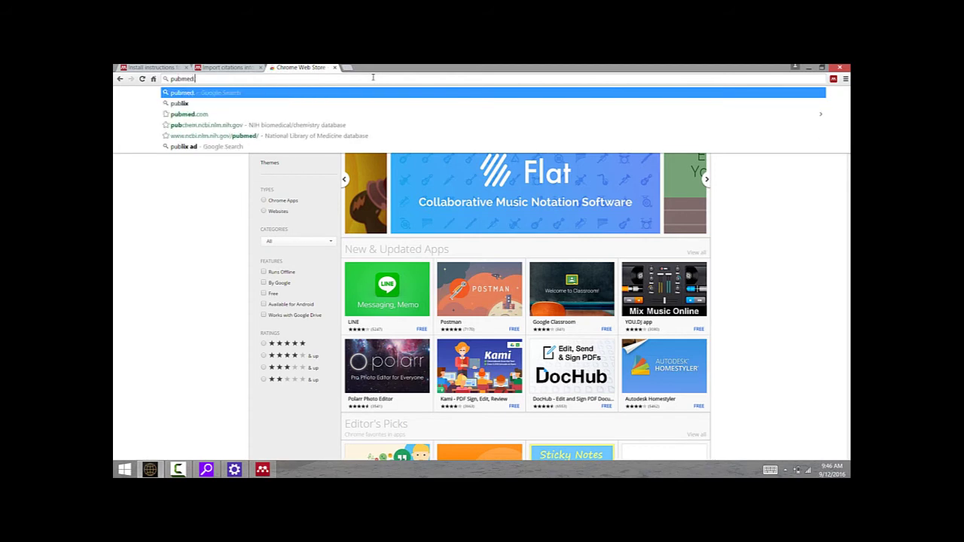
{"action": "type", "text": ".com"}
{"action": "key", "text": "Return"}
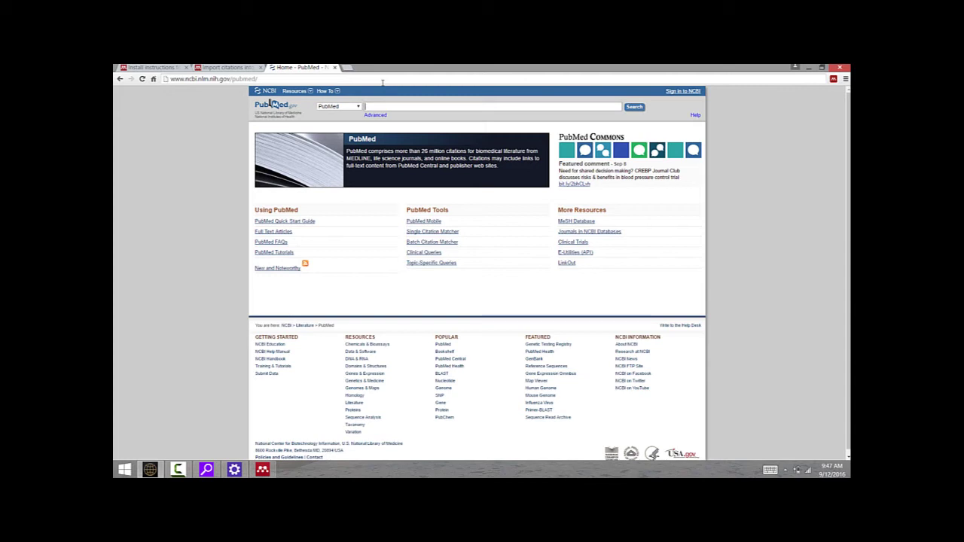
{"action": "type", "text": "mitchell gc"}
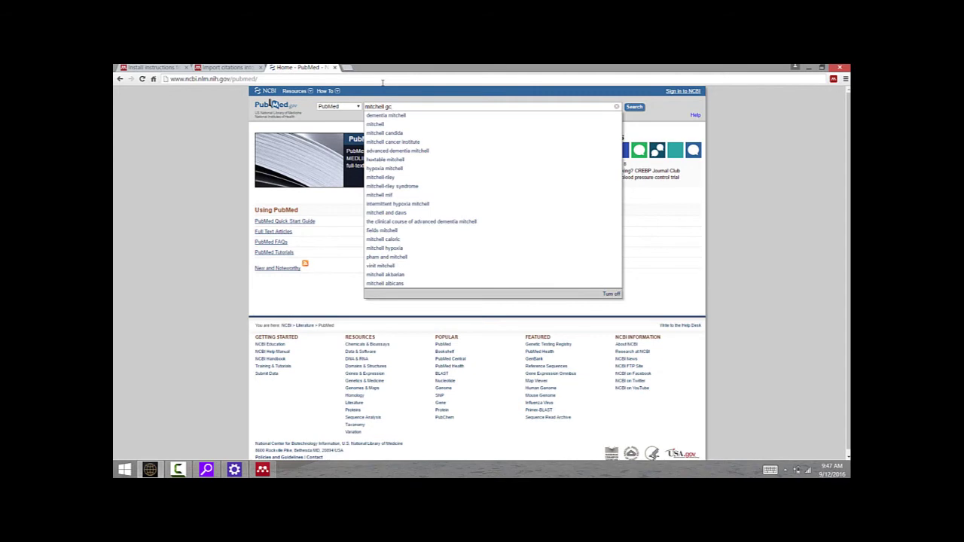
{"action": "key", "text": "Return"}
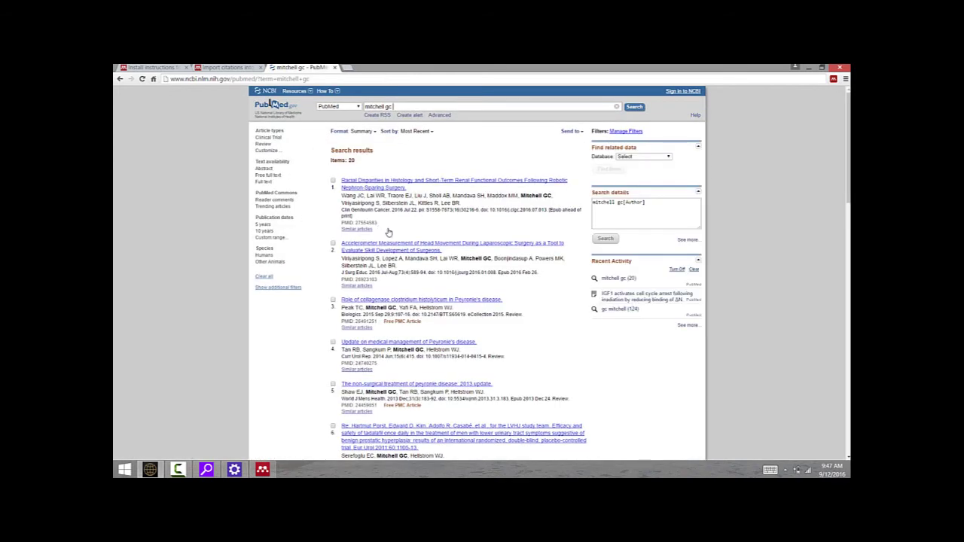
{"action": "scroll", "coordinate": [389, 233], "scroll_direction": "down", "scroll_amount": 5}
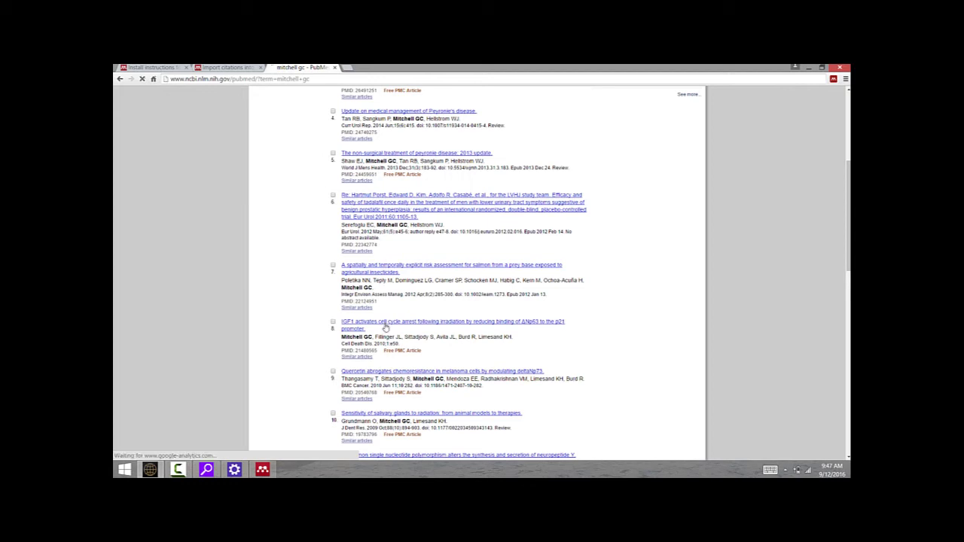
- Open result 8, 'IGF1 activates cell cycle arrest following irradiation'
{"action": "left_click", "coordinate": [369, 326]}
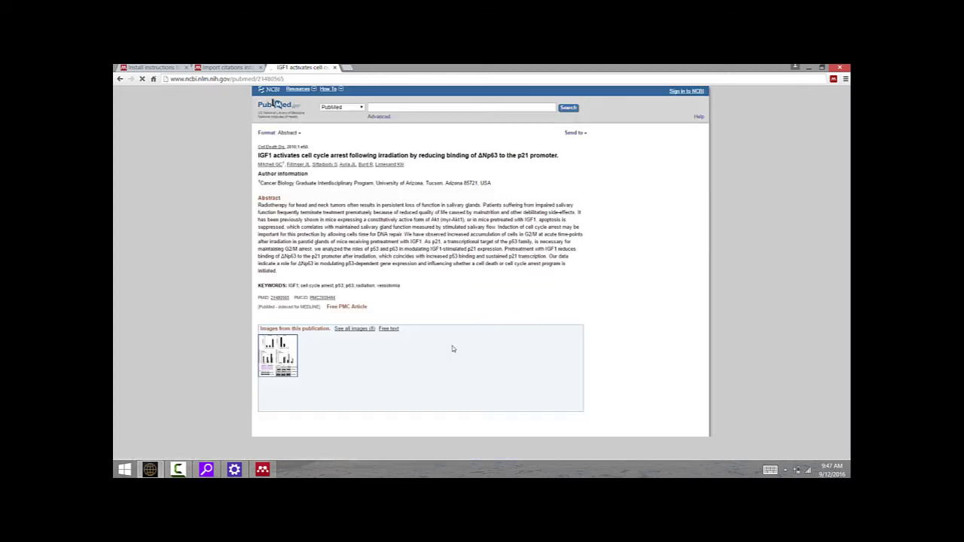
{"action": "mouse_move", "coordinate": [452, 342]}
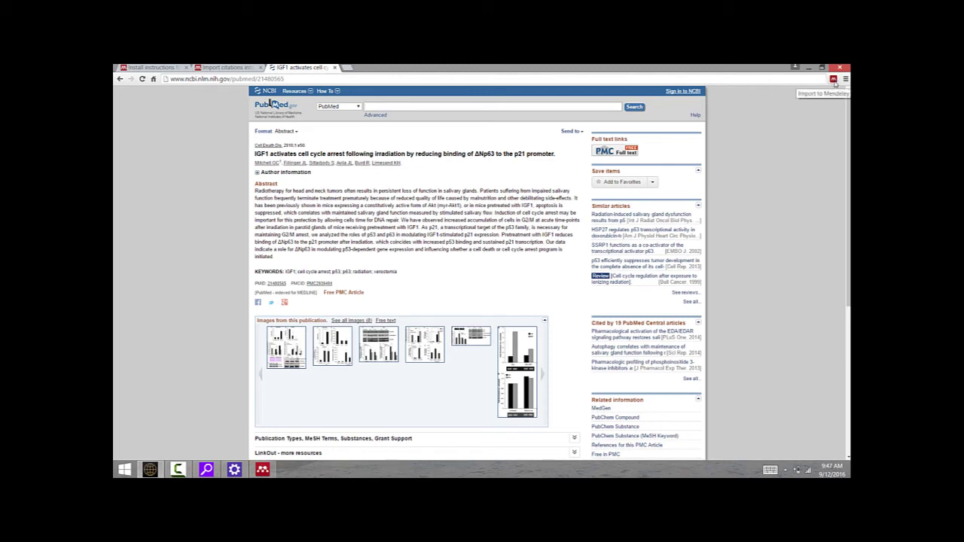
- Save the IGF1 article to the library with the Mendeley Web Importer, then close its panel
{"action": "left_click", "coordinate": [832, 80]}
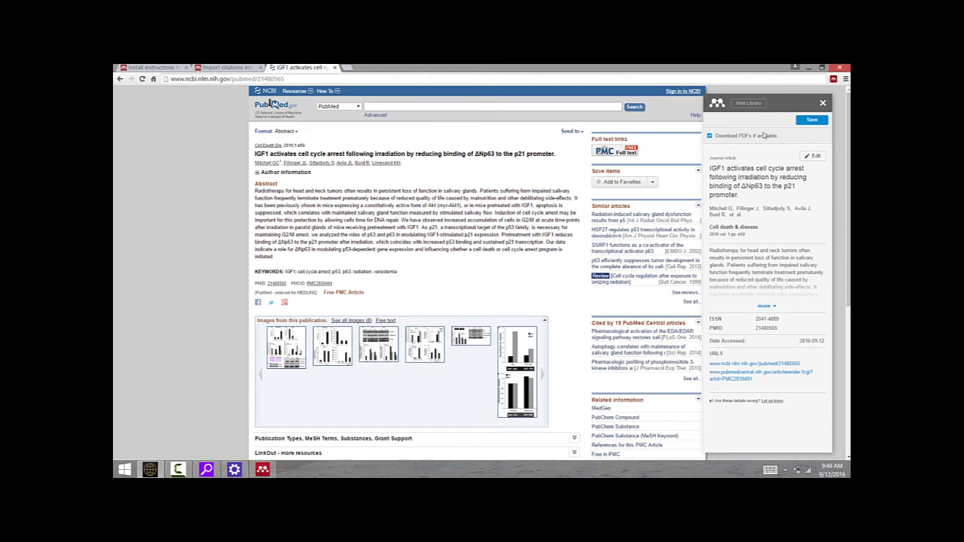
{"action": "left_click", "coordinate": [811, 120]}
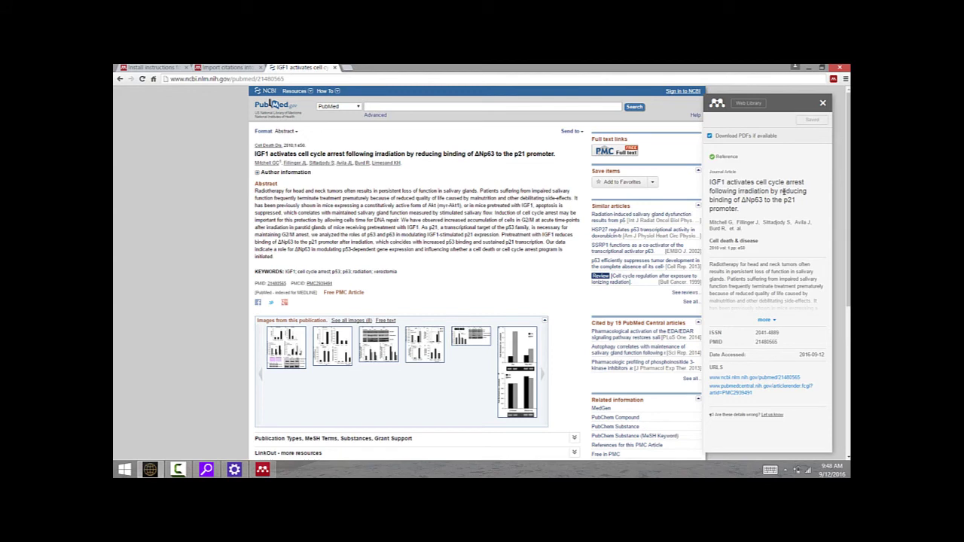
{"action": "left_click", "coordinate": [823, 103]}
- Switch to Mendeley Desktop and scroll All Documents to the new IGF1 entry
{"action": "left_click", "coordinate": [262, 470]}
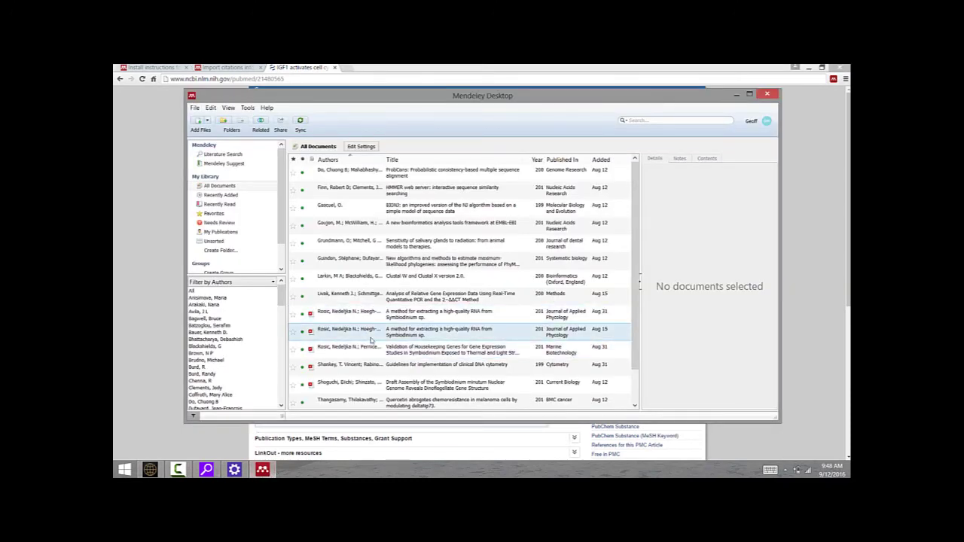
{"action": "scroll", "coordinate": [372, 346], "scroll_direction": "down", "scroll_amount": 2}
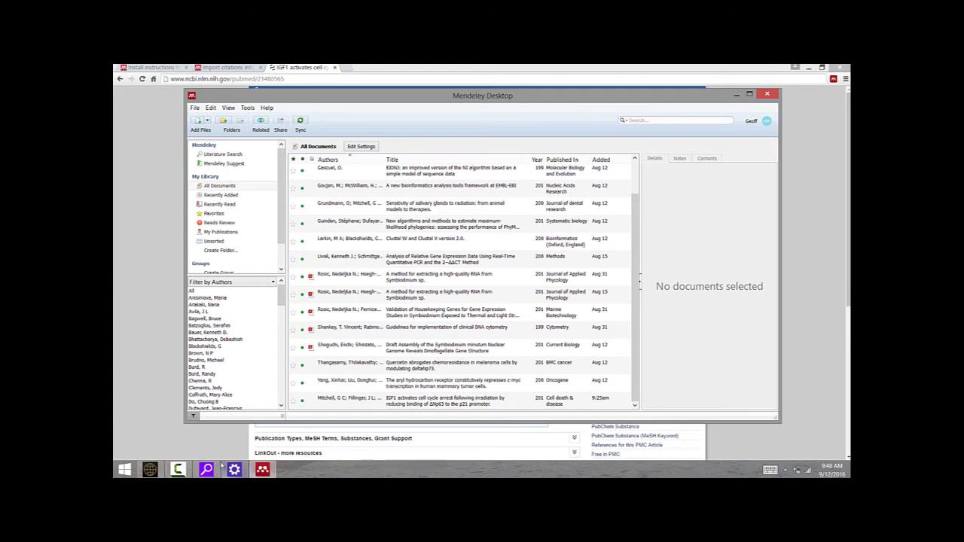
- Create a blank Word document with 'Science is awesome!' and show the REFERENCES ribbon
{"action": "left_click", "coordinate": [125, 470]}
{"action": "left_click", "coordinate": [226, 230]}
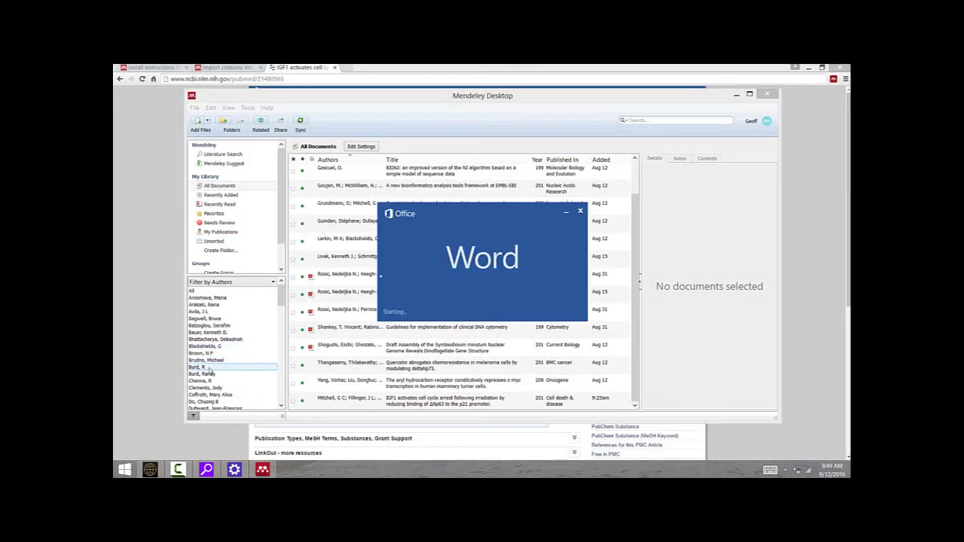
{"action": "left_click", "coordinate": [336, 169]}
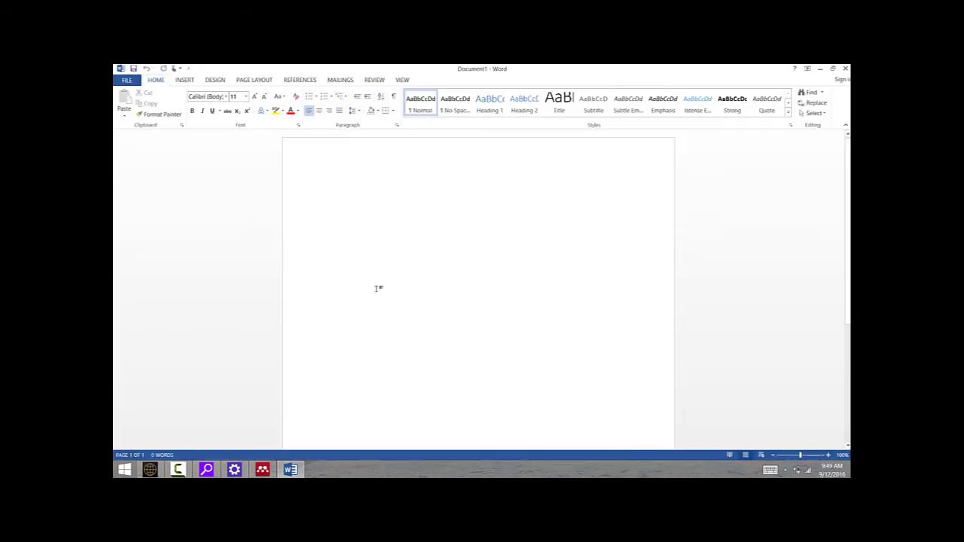
{"action": "type", "text": "Science is awesome!"}
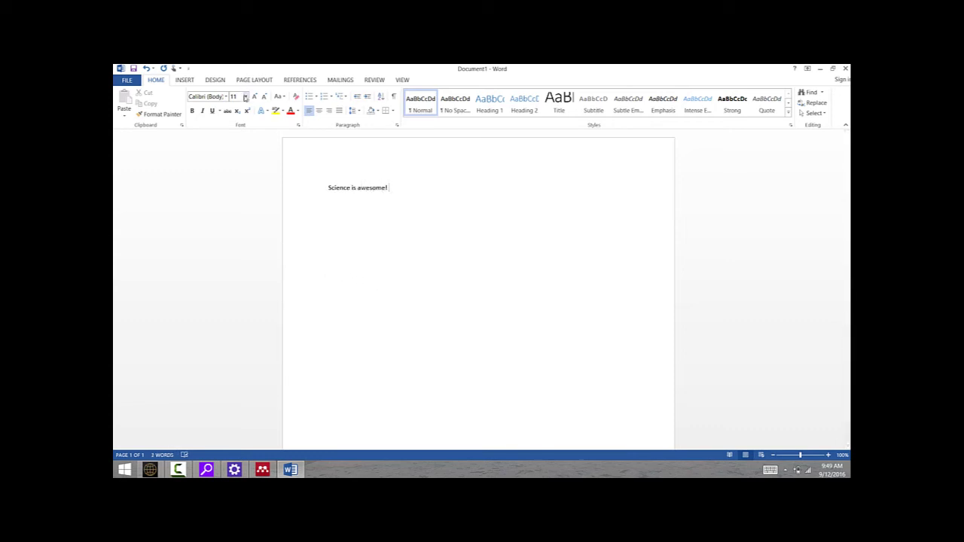
{"action": "left_click", "coordinate": [300, 80]}
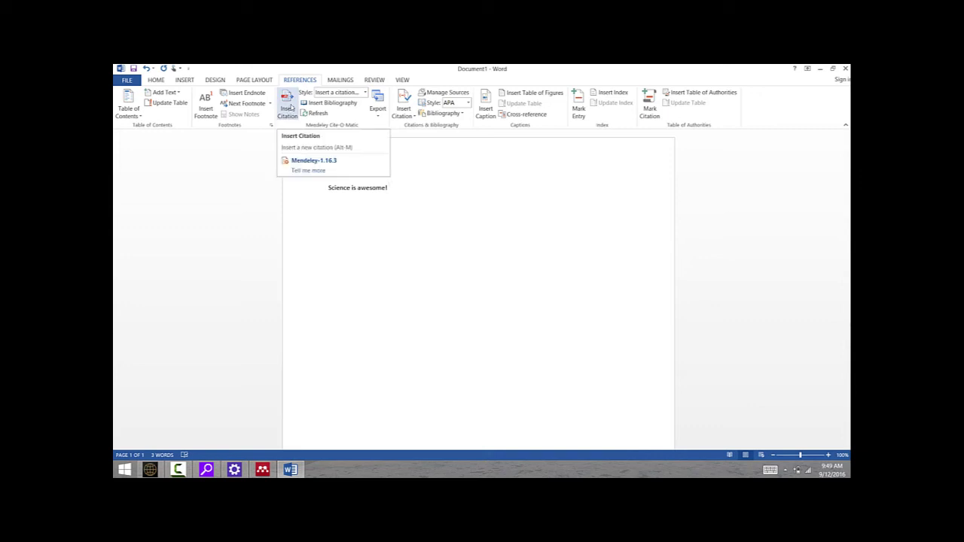
- Search the library for 'mitch' and cite the 2010 IGF1 cell cycle arrest article after 'Science is awesome!'
{"action": "left_click", "coordinate": [290, 107]}
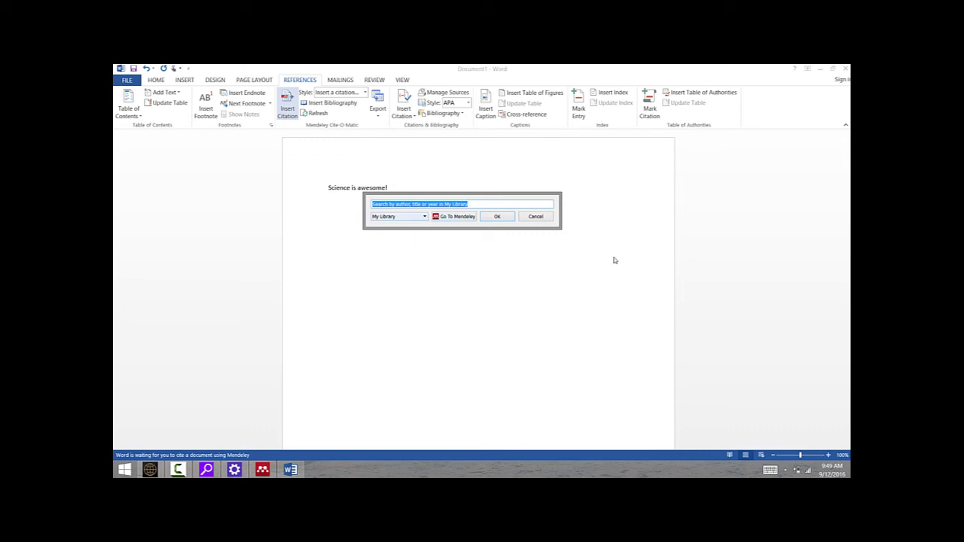
{"action": "type", "text": "mitchell"}
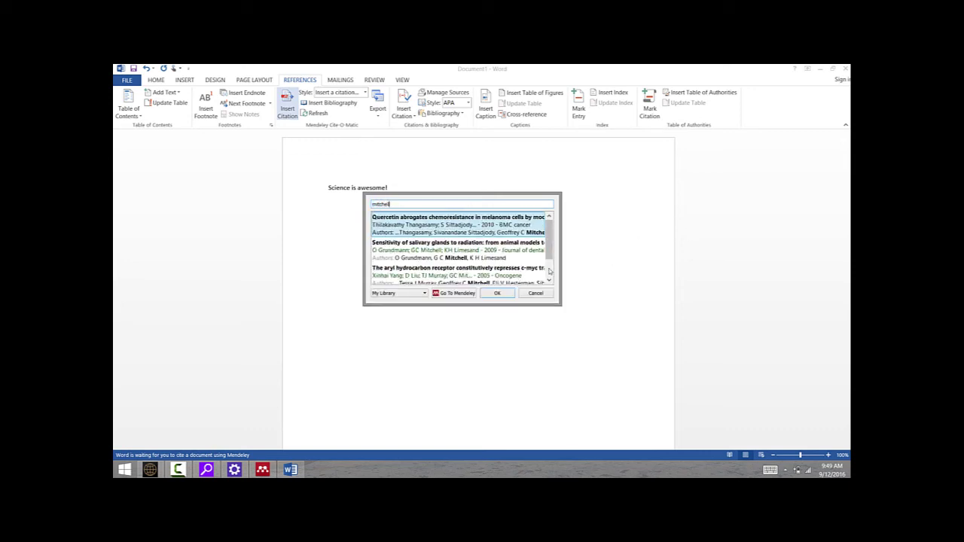
{"action": "scroll", "coordinate": [550, 256], "scroll_direction": "down", "scroll_amount": 1}
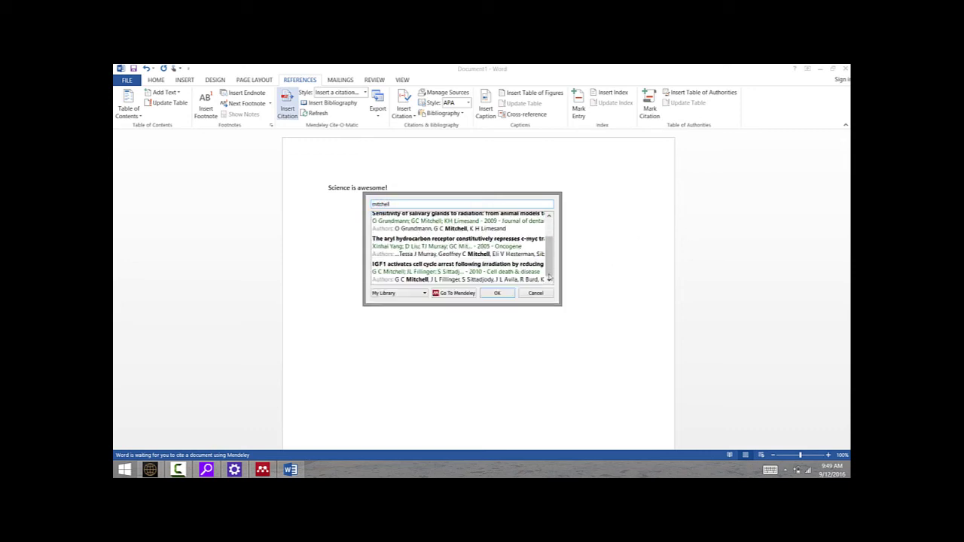
{"action": "left_click", "coordinate": [423, 269]}
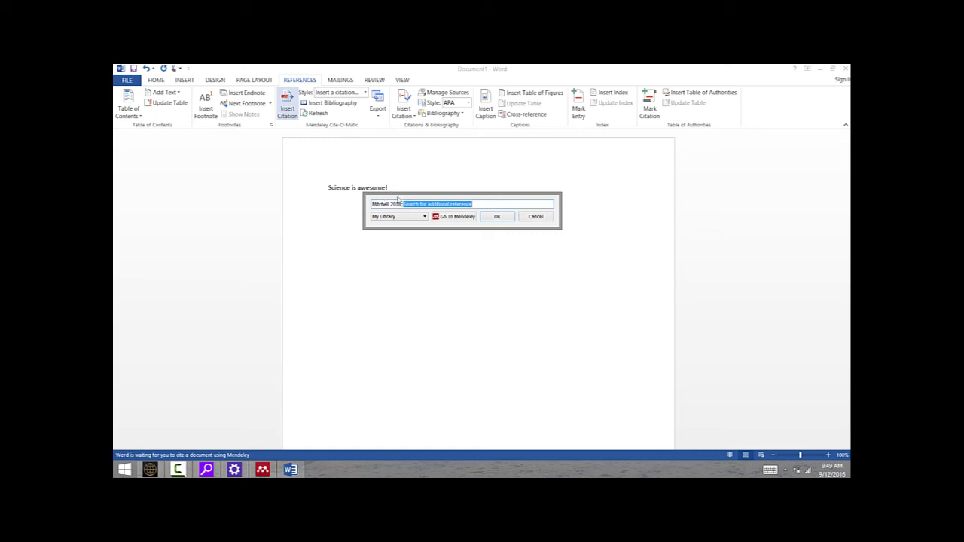
{"action": "left_click", "coordinate": [510, 216]}
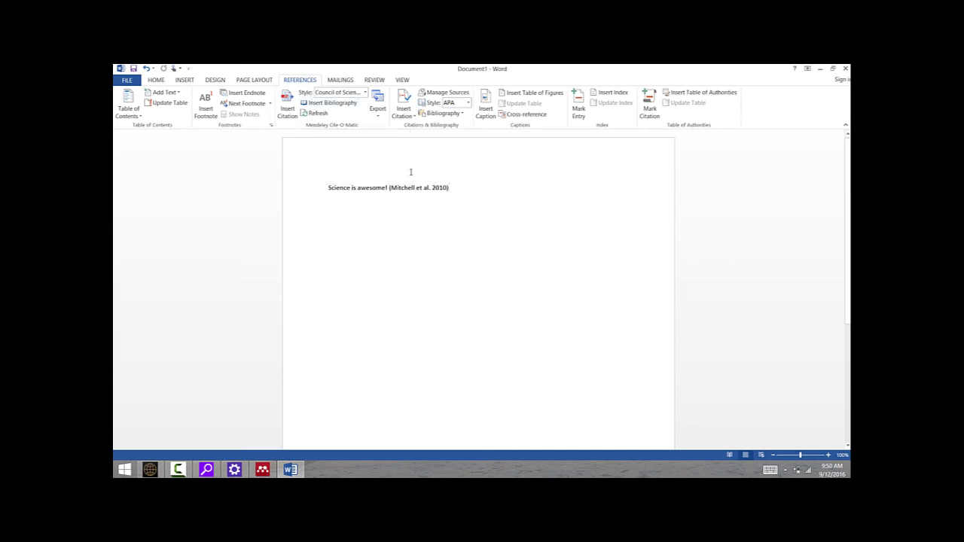
- Open the Citation Styles dialog via More Styles... in the Mendeley Style list
{"action": "left_click", "coordinate": [364, 94]}
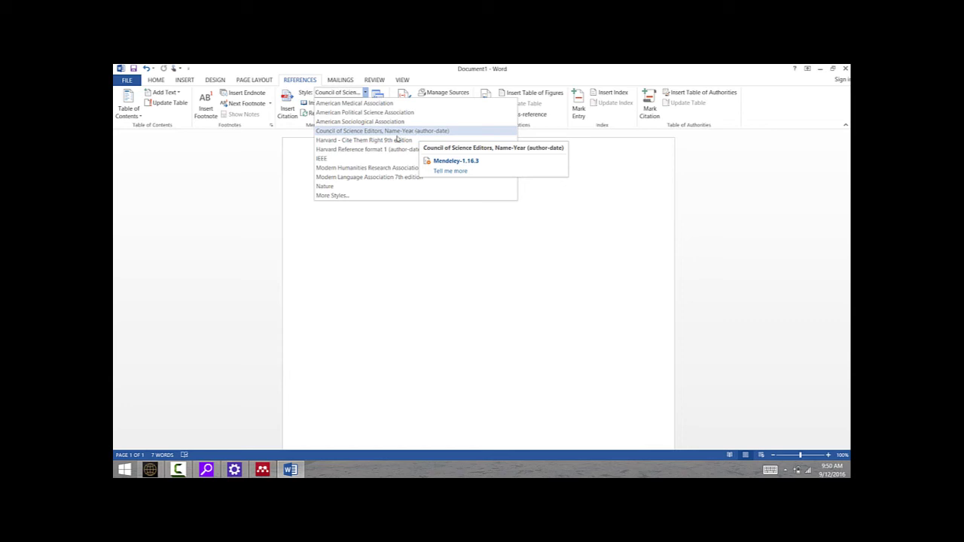
{"action": "left_click", "coordinate": [332, 195]}
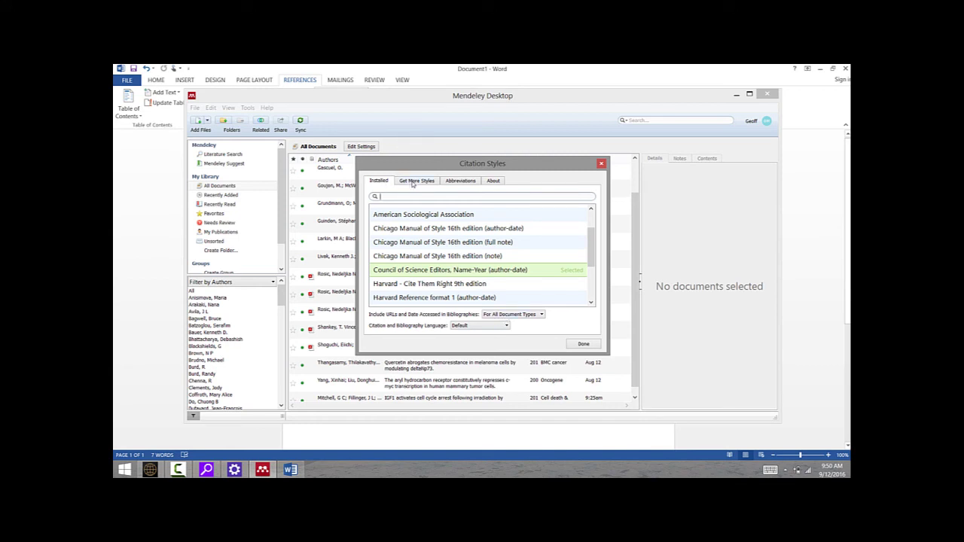
- Search the downloadable styles for 'council' and install Council of Science Editors, Citation-Sequence (numeric)
{"action": "left_click", "coordinate": [412, 182]}
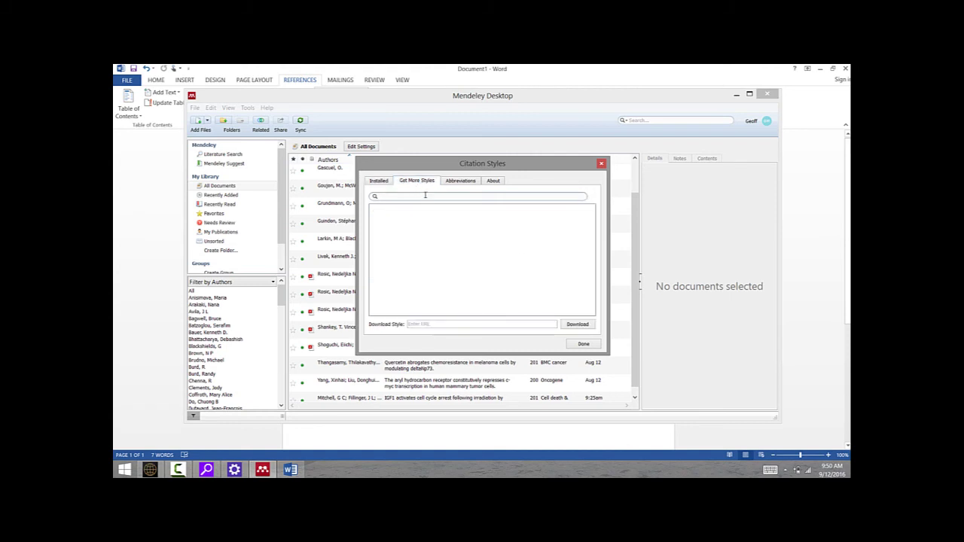
{"action": "left_click", "coordinate": [424, 194]}
{"action": "type", "text": "counc"}
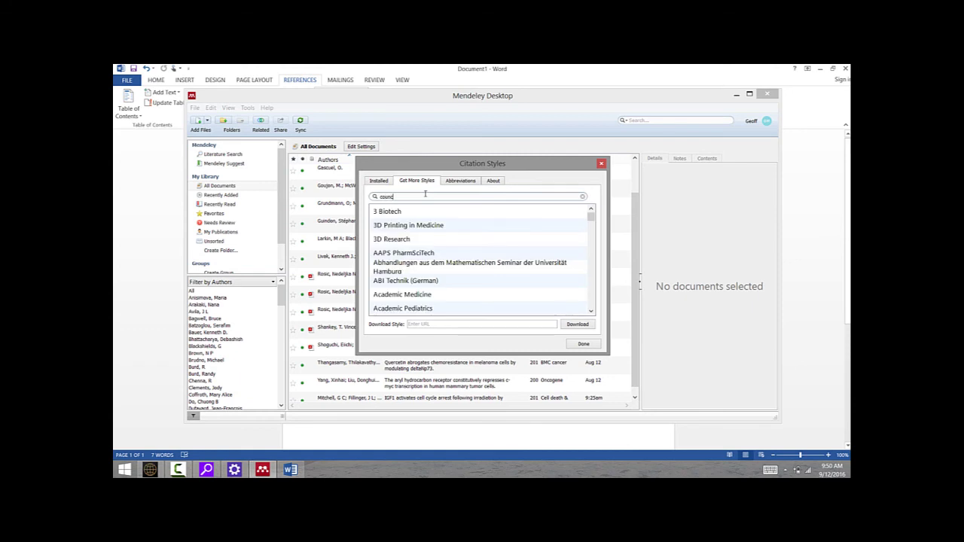
{"action": "type", "text": "il"}
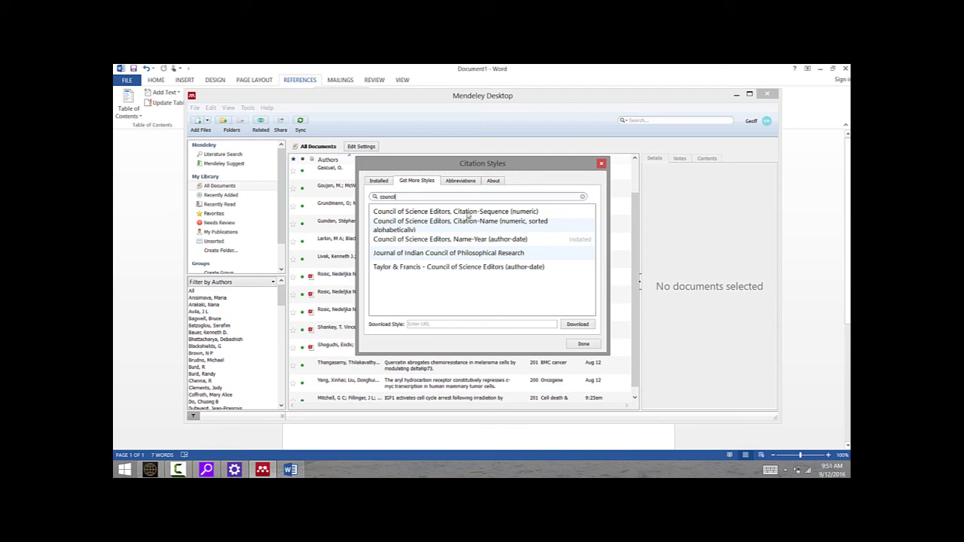
{"action": "left_click", "coordinate": [466, 217]}
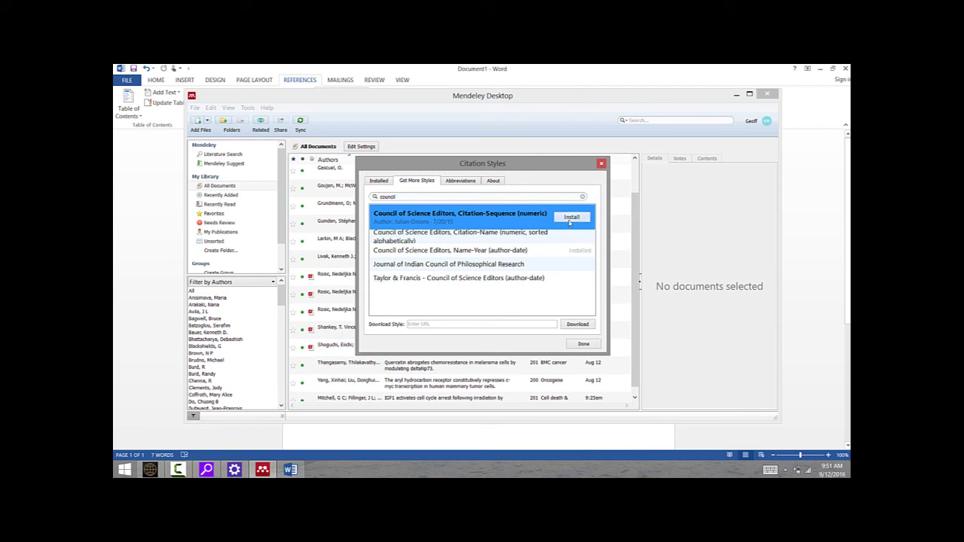
{"action": "left_click", "coordinate": [568, 220]}
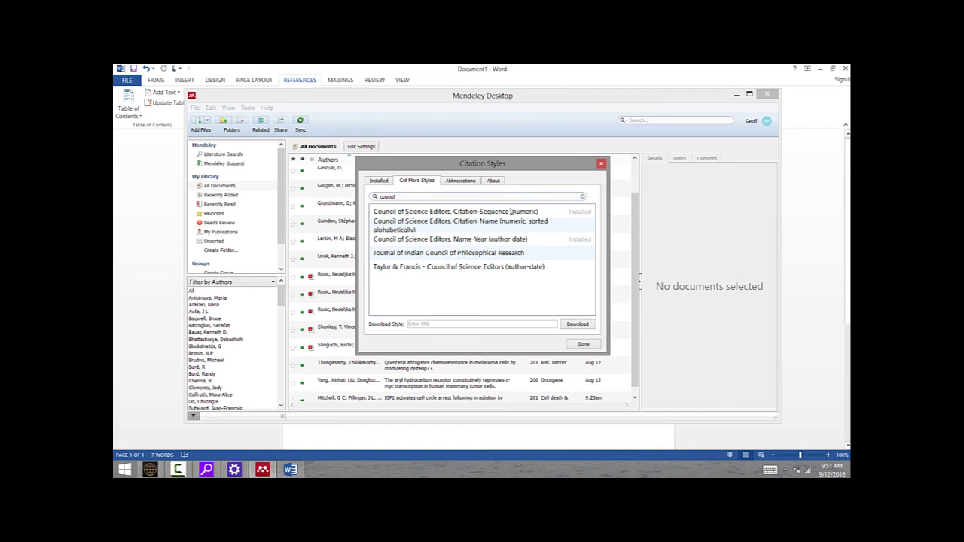
- Make the installed Citation-Sequence (numeric) style the active citation style
{"action": "left_click", "coordinate": [378, 181]}
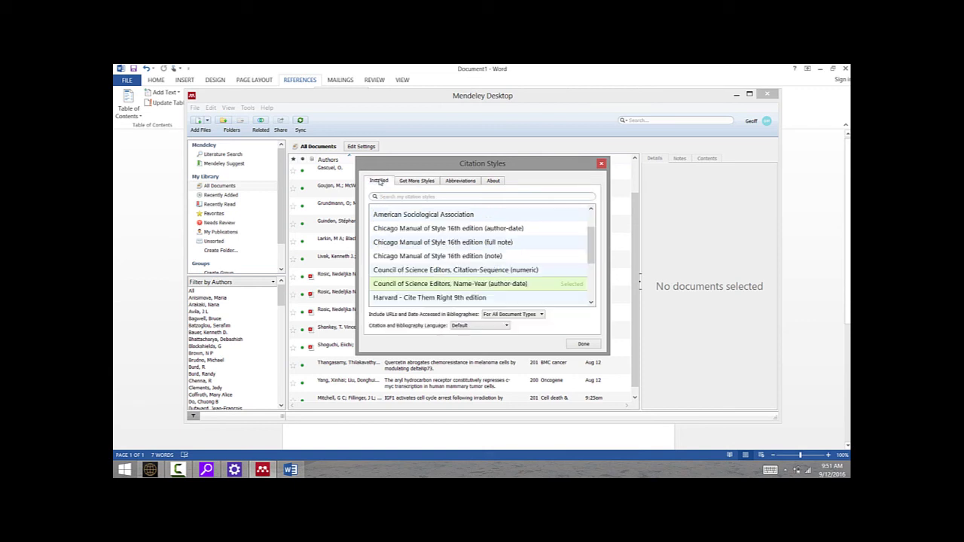
{"action": "left_click", "coordinate": [515, 270]}
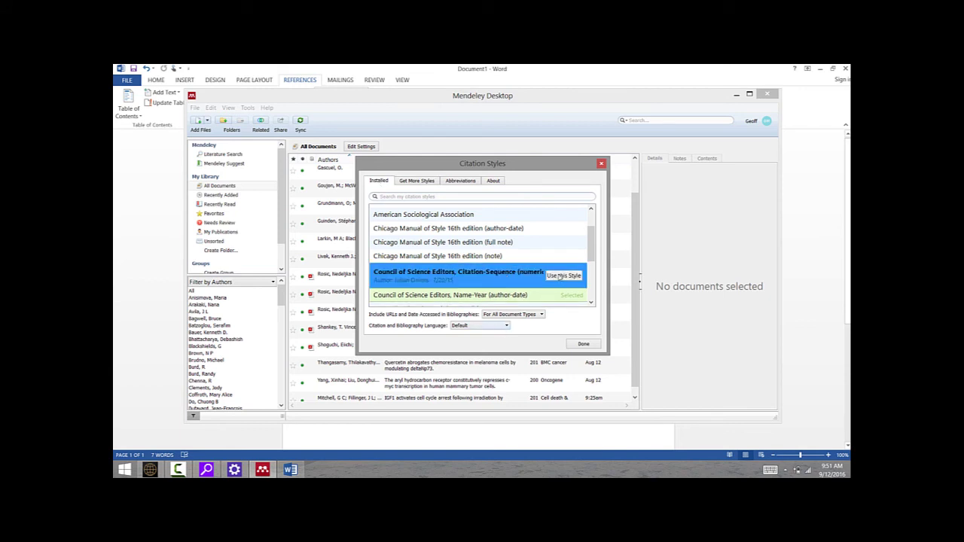
{"action": "left_click", "coordinate": [561, 276]}
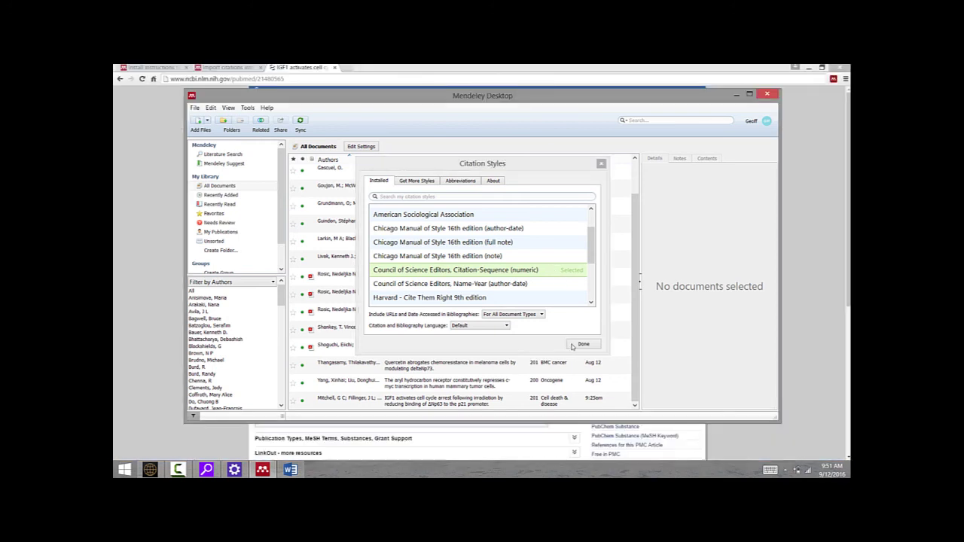
{"action": "left_click", "coordinate": [579, 344]}
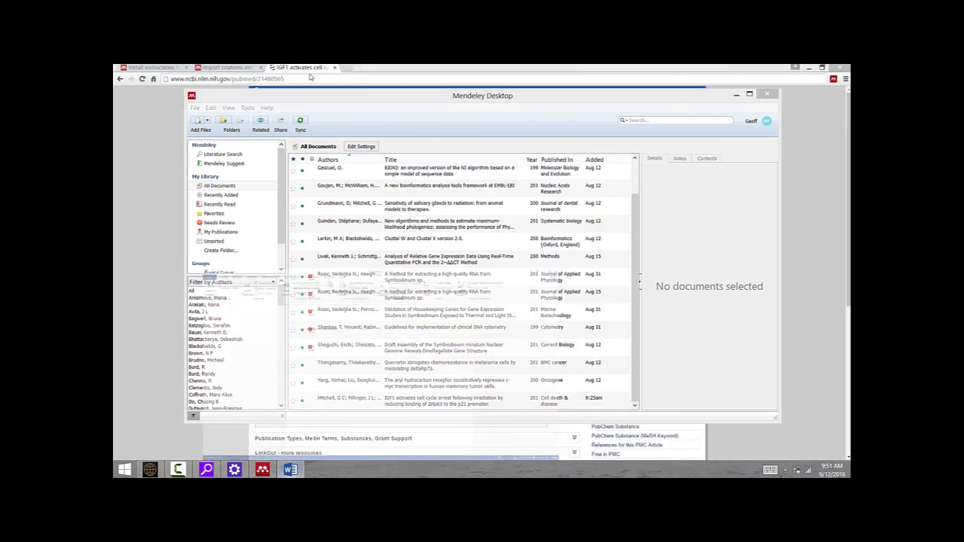
- Apply Citation-Sequence (numeric), then switch the citation to Council of Science Editors, Name-Year (author-date)
{"action": "left_click", "coordinate": [291, 468]}
{"action": "left_click", "coordinate": [365, 93]}
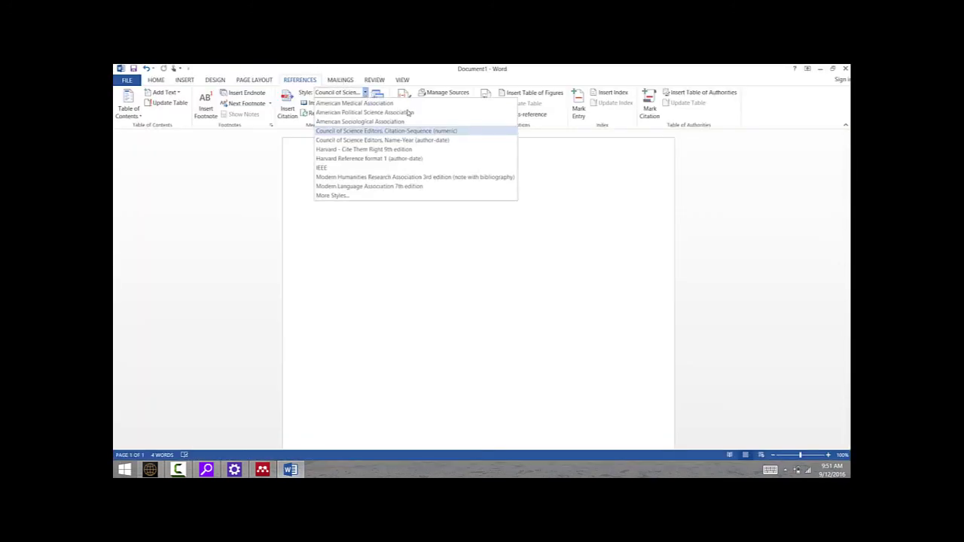
{"action": "left_click", "coordinate": [425, 131]}
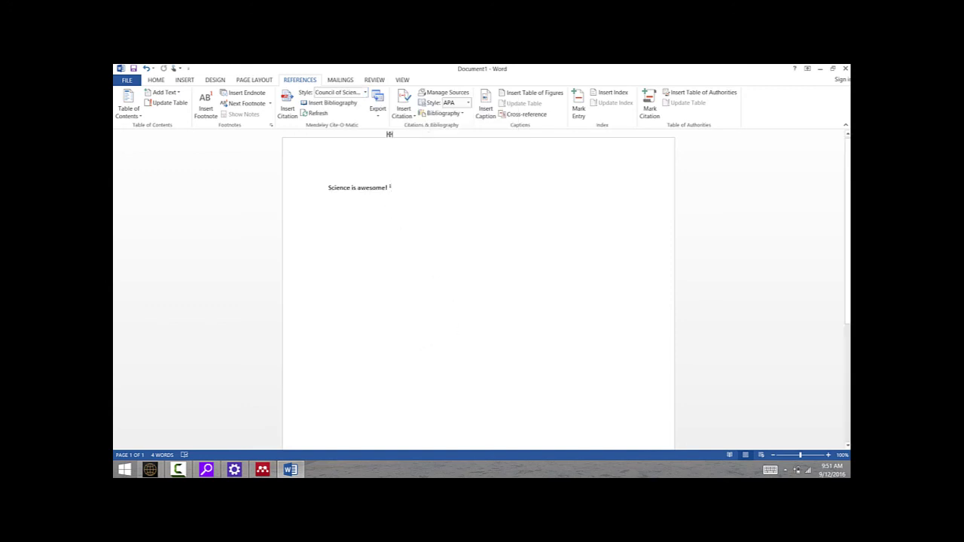
{"action": "left_click", "coordinate": [365, 93]}
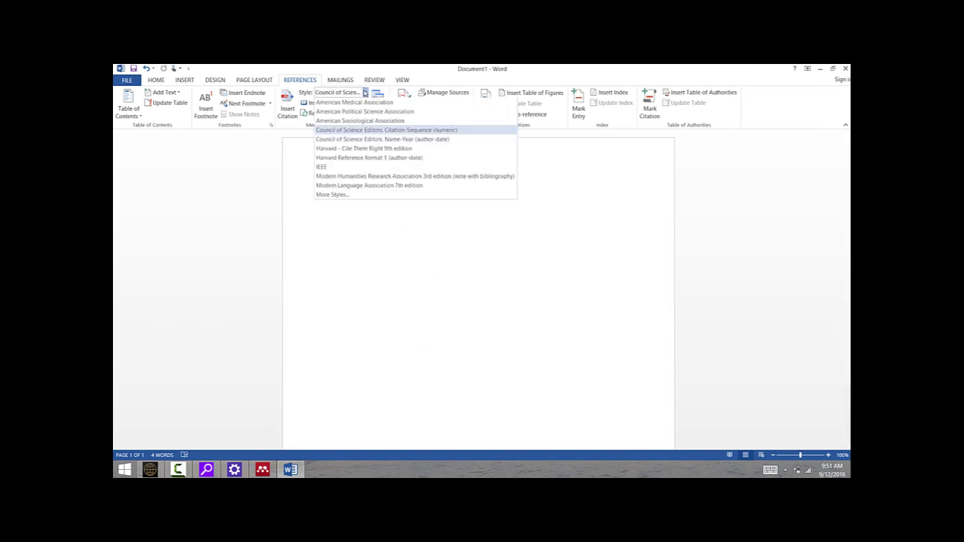
{"action": "left_click", "coordinate": [383, 140]}
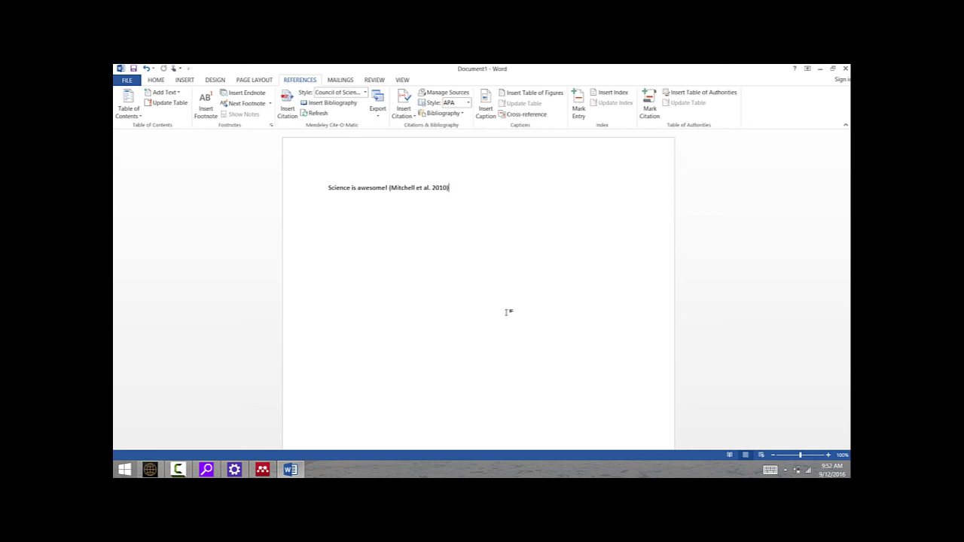
- Insert a bibliography on a new line below the cited sentence
{"action": "key", "text": "Return"}
{"action": "left_click", "coordinate": [341, 104]}
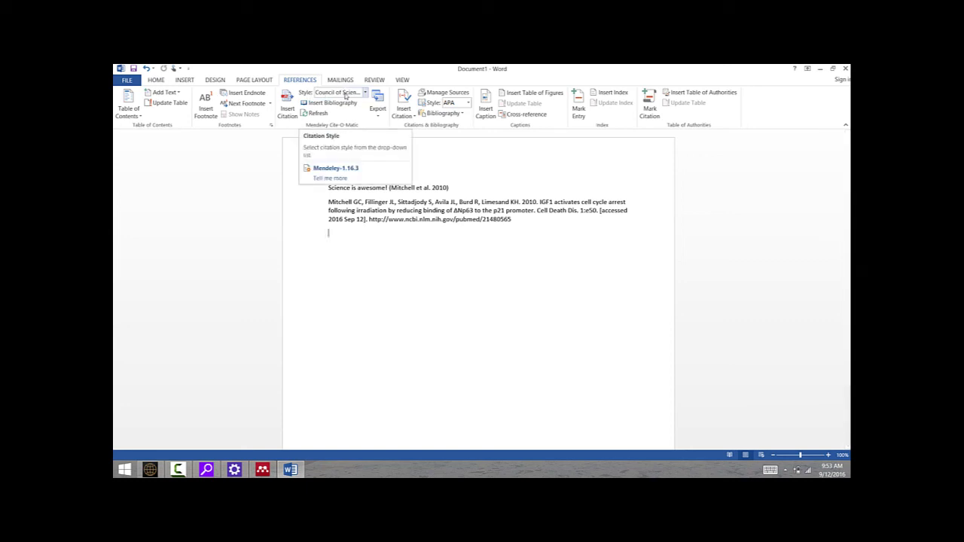
- Select Nature from the installed citation styles and make it the active style
{"action": "left_click", "coordinate": [346, 95]}
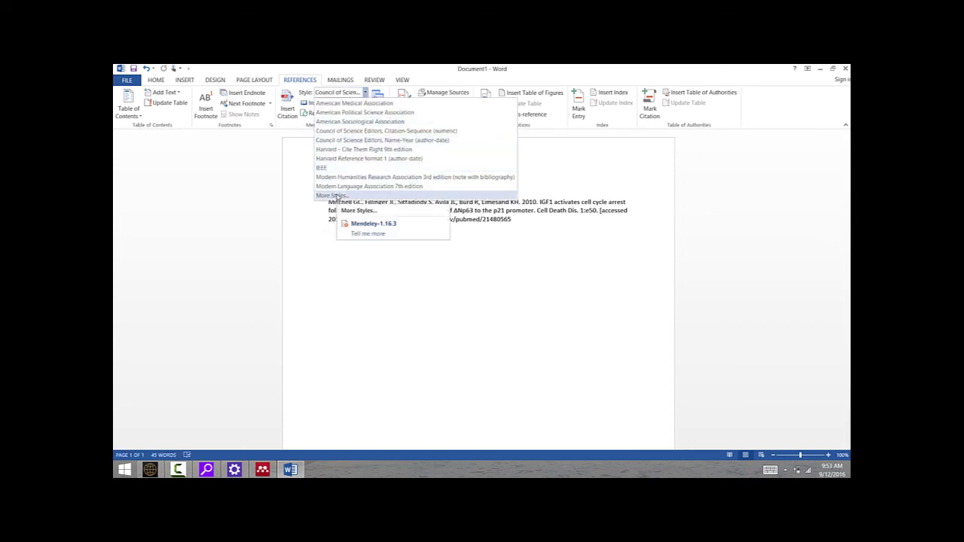
{"action": "left_click", "coordinate": [335, 197]}
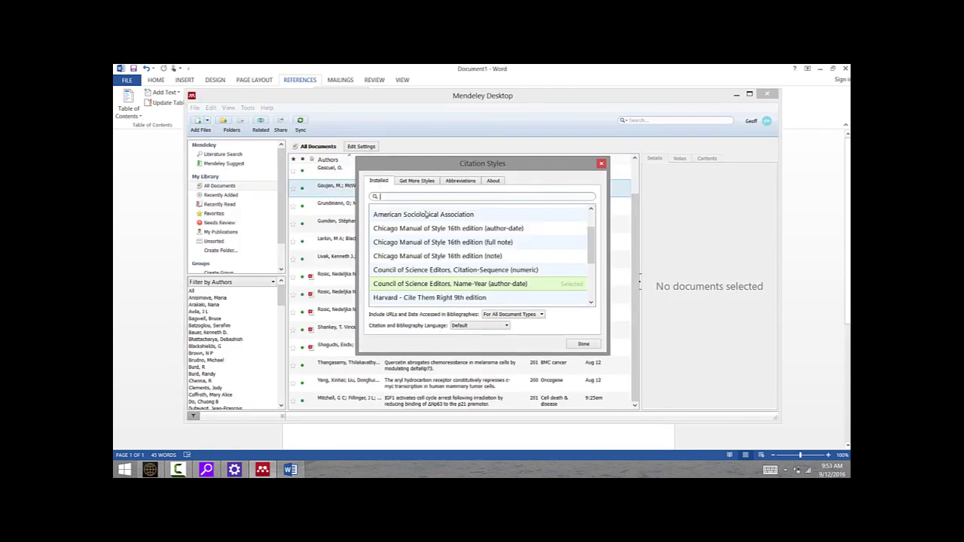
{"action": "scroll", "coordinate": [512, 283], "scroll_direction": "down", "scroll_amount": 5}
{"action": "left_click", "coordinate": [452, 286]}
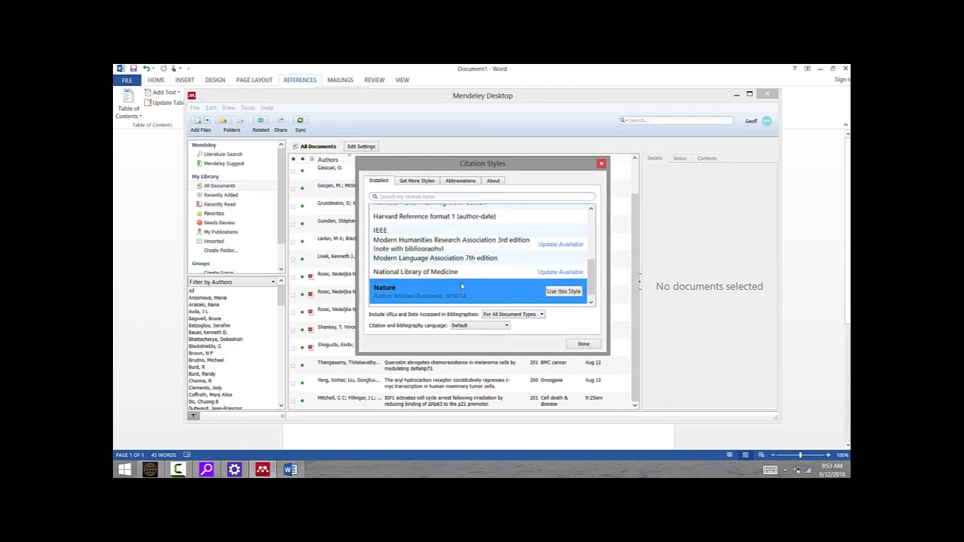
{"action": "left_click", "coordinate": [563, 293]}
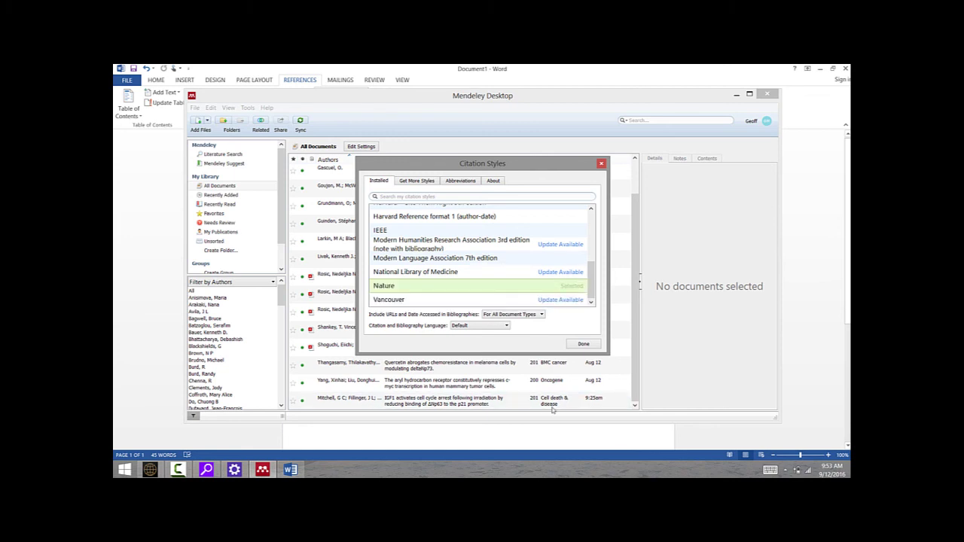
{"action": "left_click", "coordinate": [583, 344]}
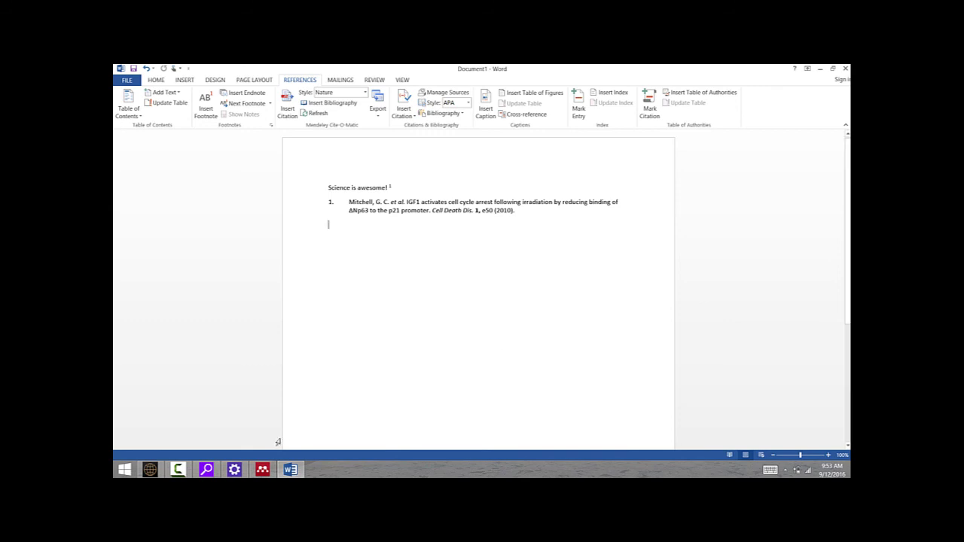
- Bring the Mendeley Desktop library window in front of the Word document
{"action": "left_click", "coordinate": [263, 470]}
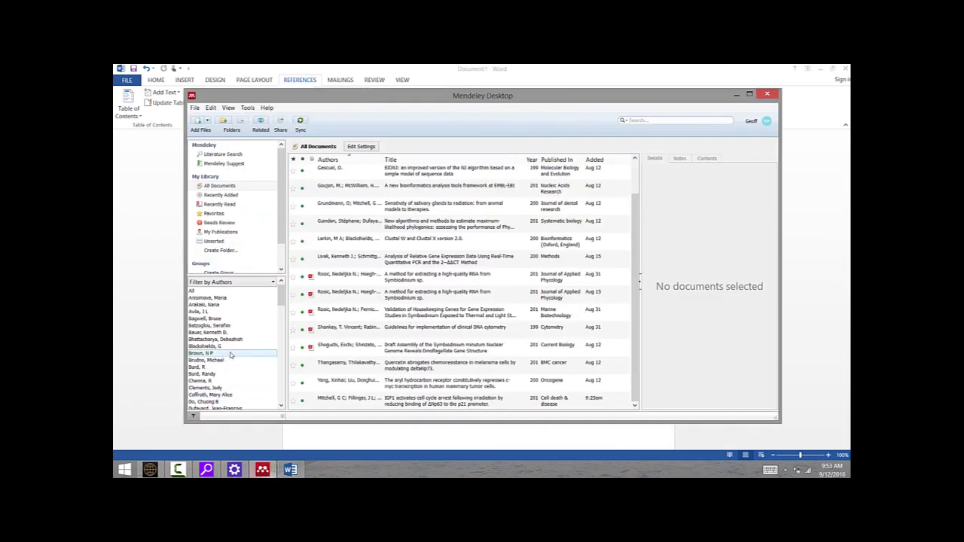